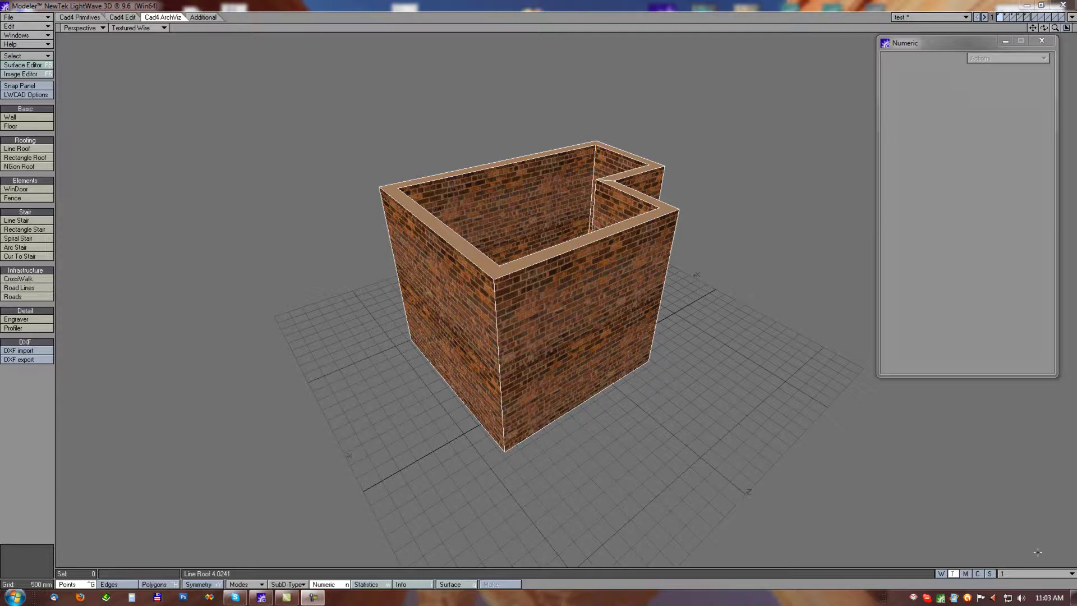
alt+drag(14, 193, 14, 191)
key(alt+Up)
key(alt+Up)
key(alt+Up)
click(11, 190)
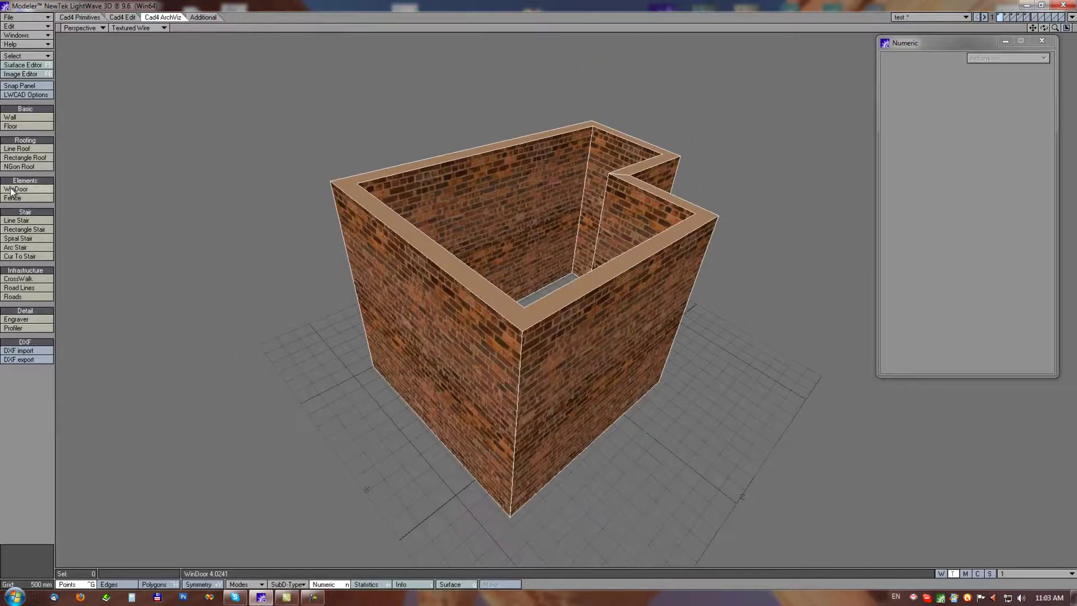
click(15, 200)
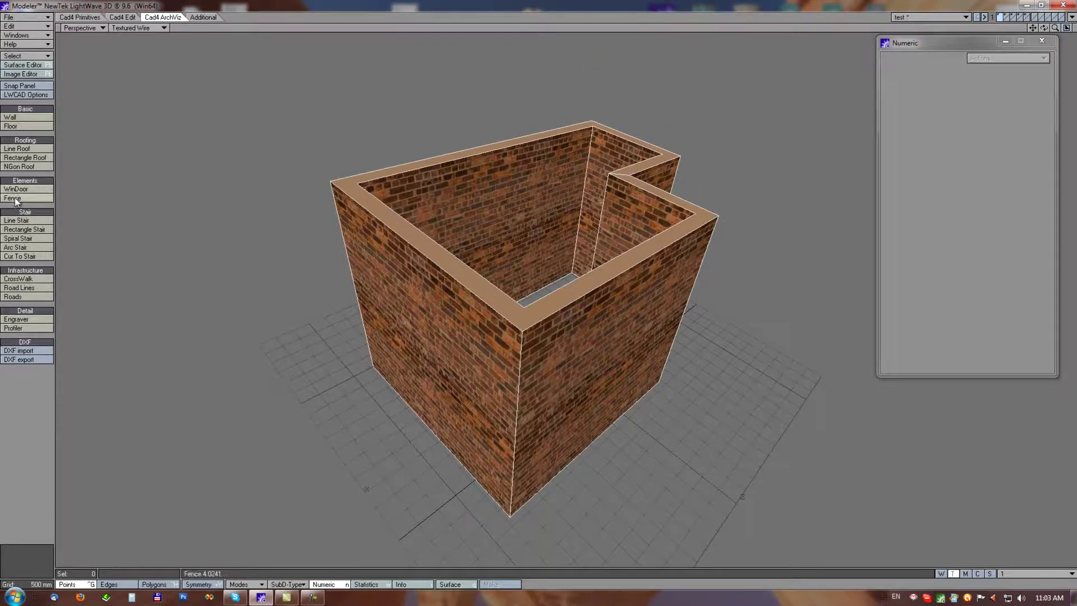
click(13, 190)
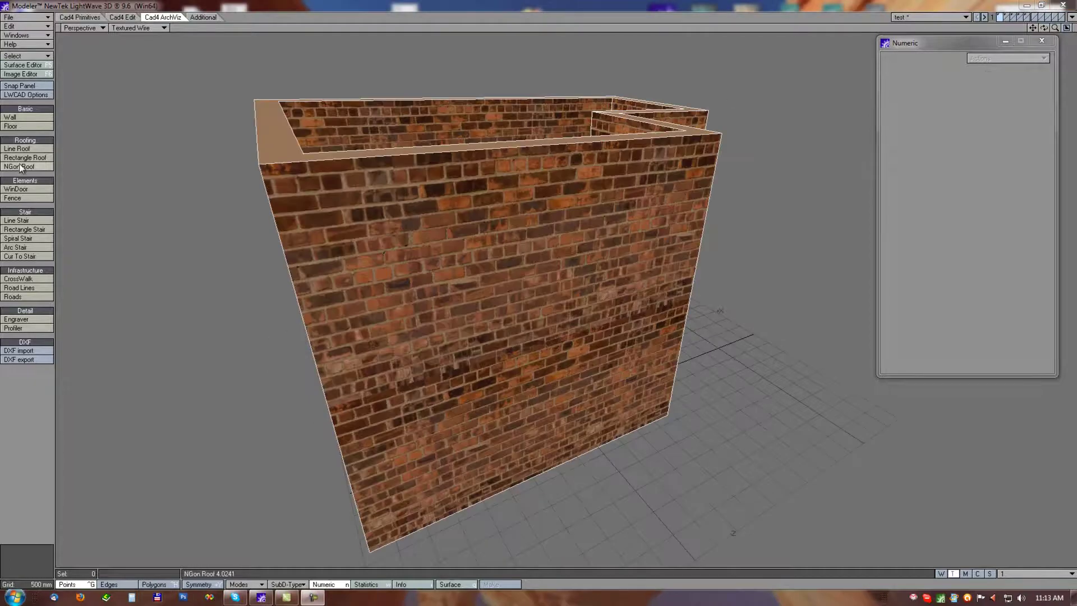
Step: Use the WinDoor tool to add a w00.s3d window about 1.68 m wide and 3.04 m high on the long brick wall
click(16, 190)
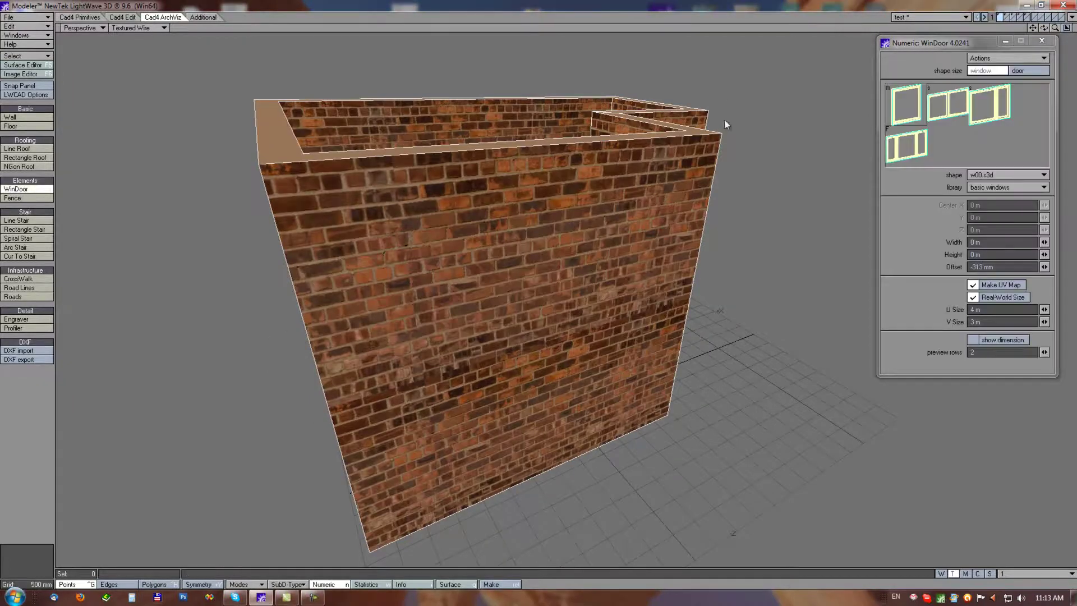
alt+drag(602, 216, 624, 238)
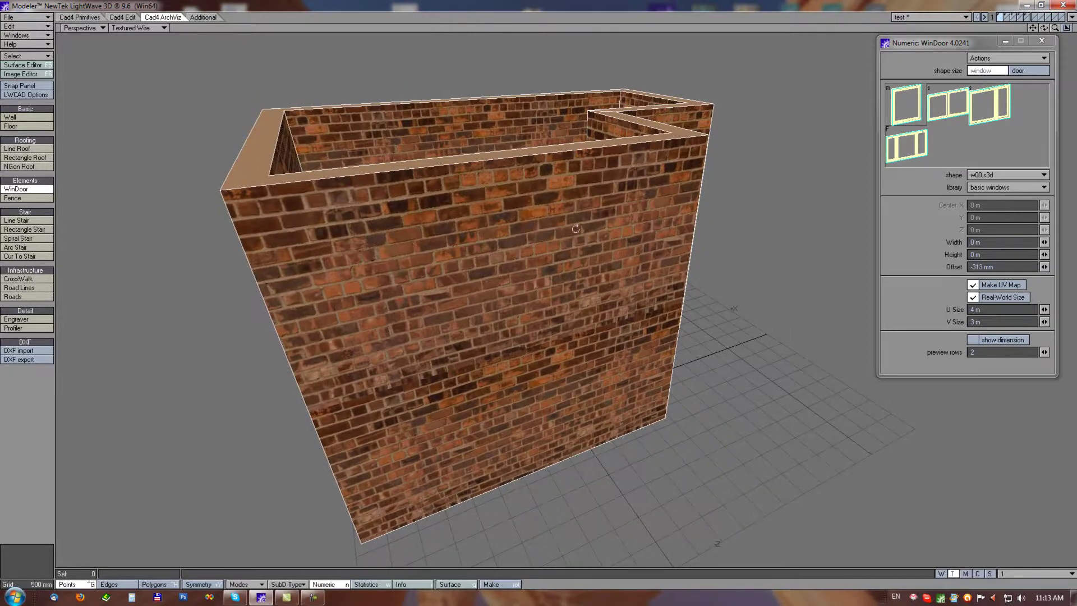
alt+drag(508, 231, 561, 244)
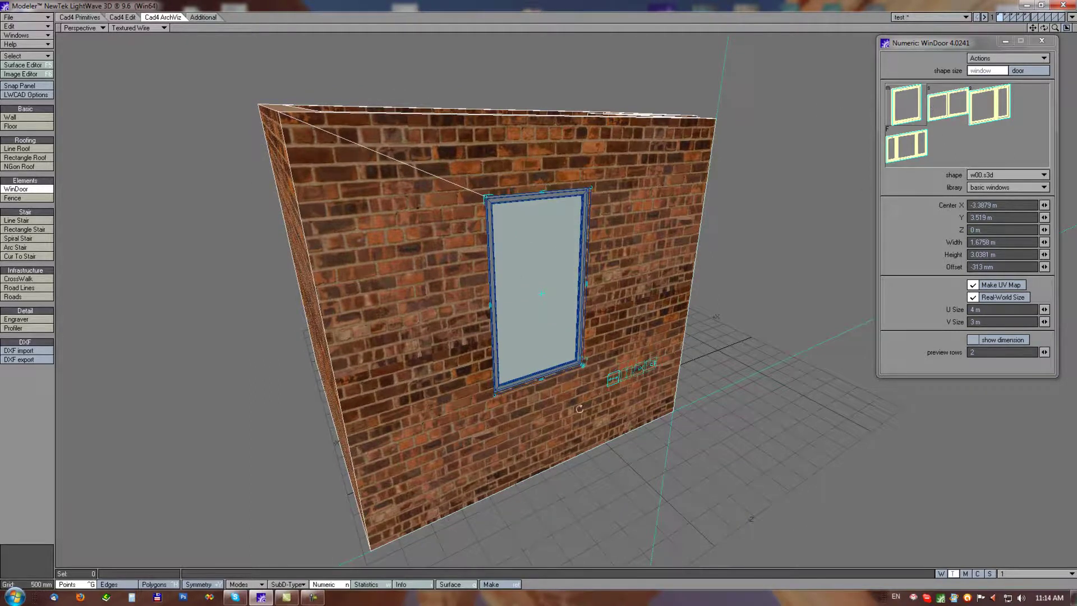
alt+drag(580, 409, 561, 413)
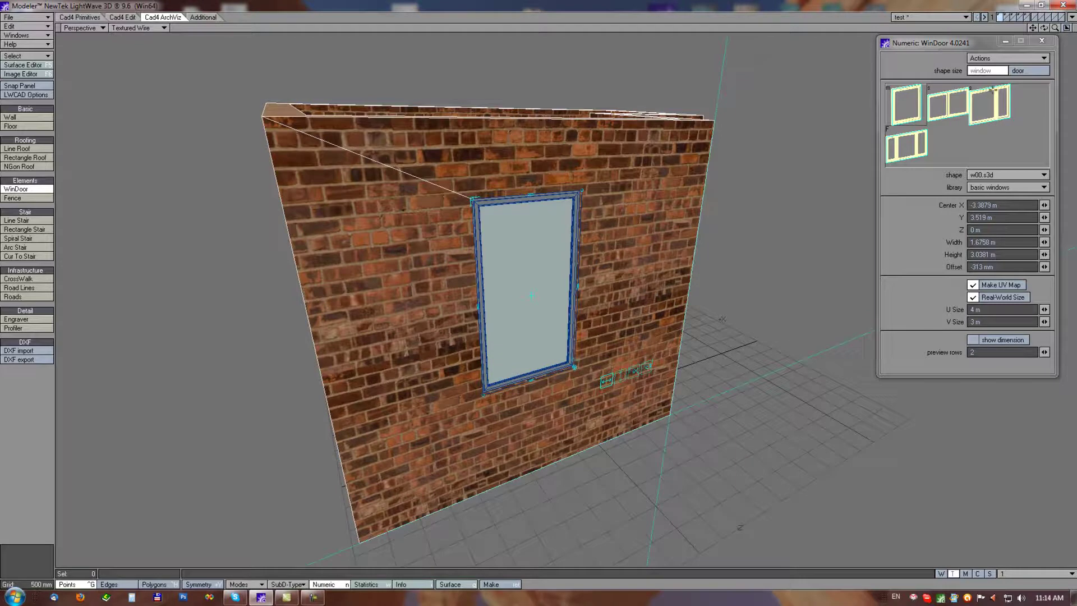
Step: Change the window to the d01.s3d door shape and shrink it by its upper corner to about 1.28 m by 1.9 m
click(1021, 71)
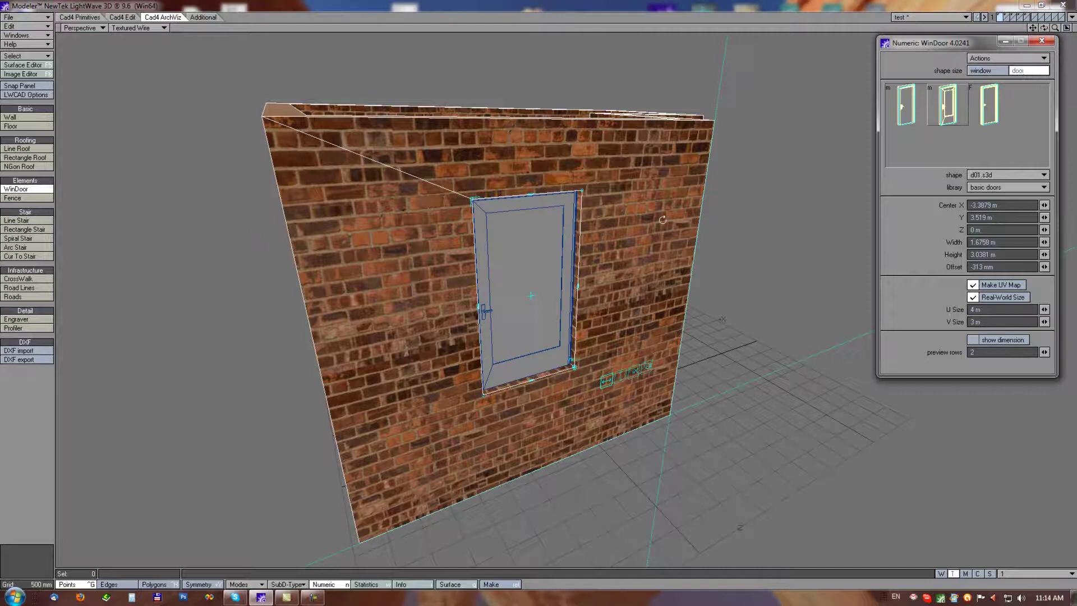
alt+drag(662, 219, 653, 248)
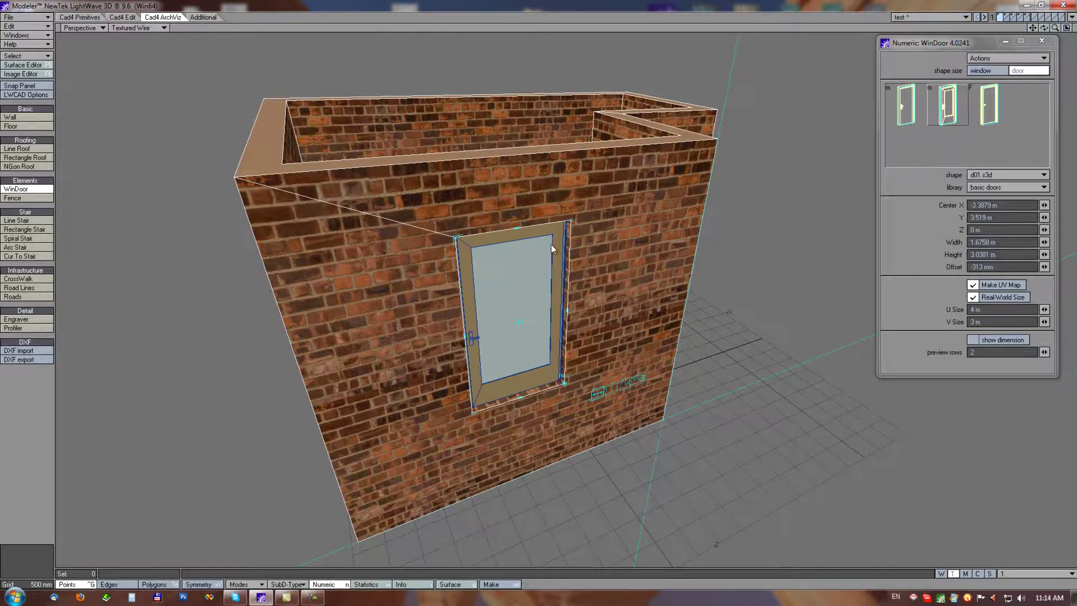
mouse_move(570, 221)
mouse_down()
mouse_move(559, 255)
mouse_move(555, 247)
mouse_up()
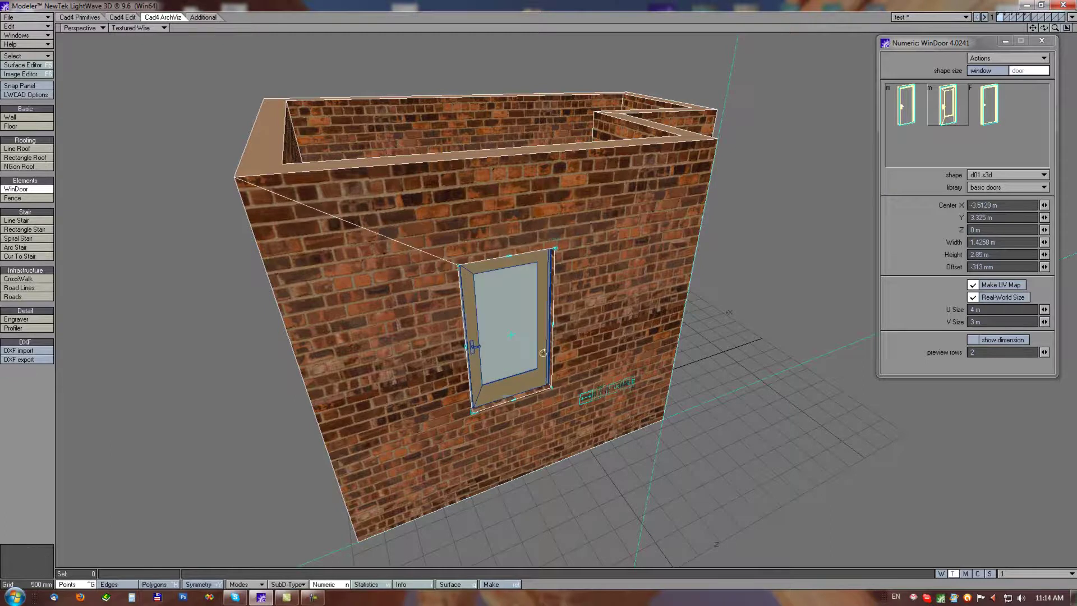
mouse_move(566, 393)
alt+mouse_down()
mouse_move(560, 307)
mouse_move(536, 292)
alt+mouse_up()
ctrl+alt+drag(565, 255, 563, 261)
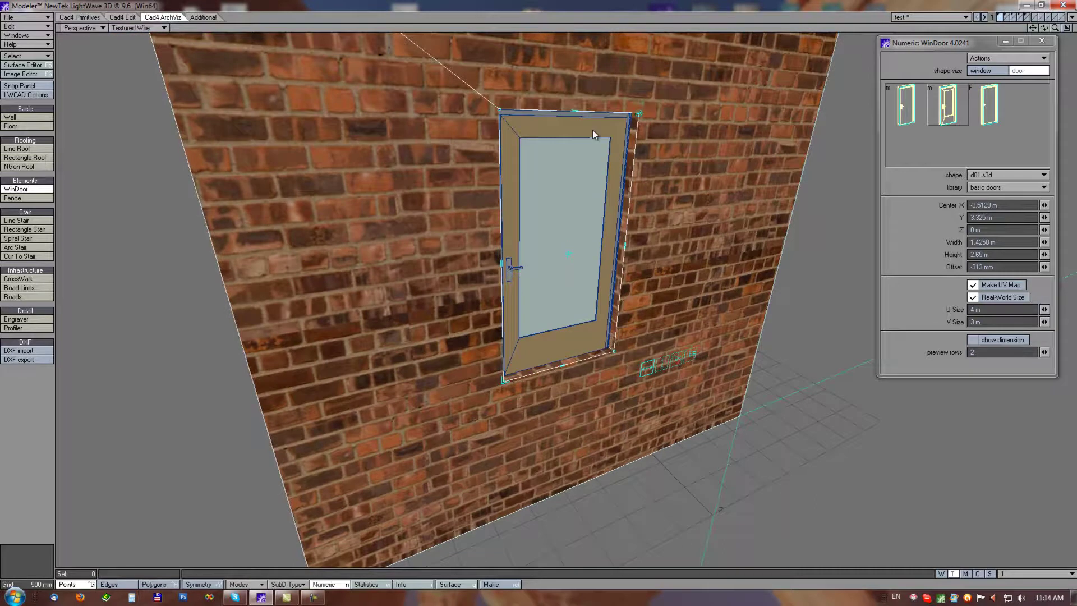
drag(638, 114, 617, 191)
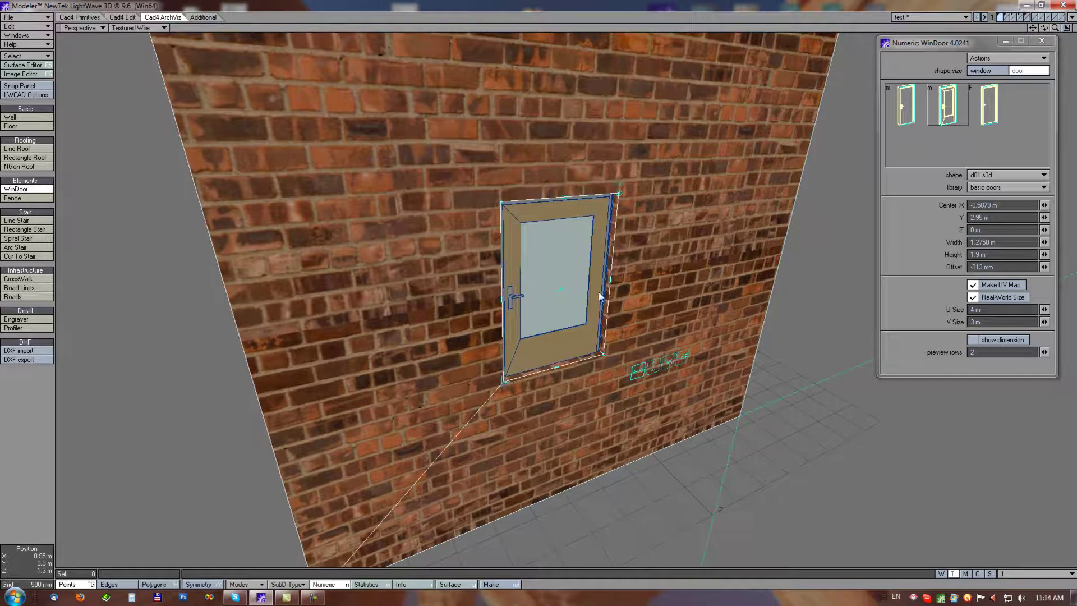
Step: Adjust the door's size to about 1.39 m wide and 2.01 m high
drag(611, 280, 588, 287)
drag(567, 210, 558, 165)
drag(1044, 241, 84, 162)
drag(1044, 254, 96, 170)
Step: Try pushing the door out from the wall surface, and set its offset to 0 m
drag(1044, 266, 103, 168)
mouse_move(546, 180)
alt+mouse_down()
mouse_move(555, 216)
mouse_move(549, 186)
alt+mouse_up()
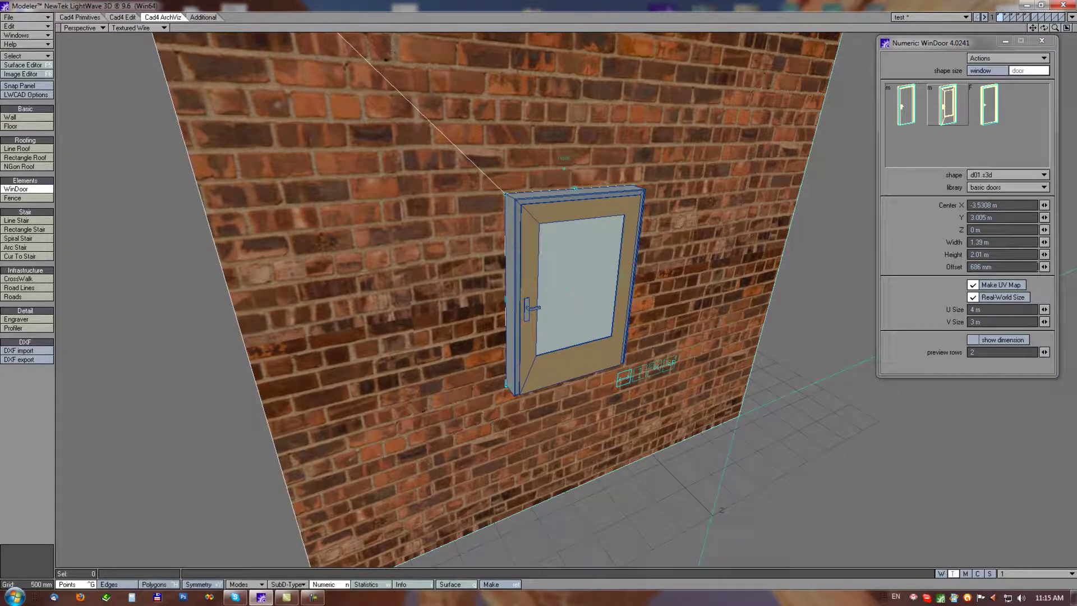
mouse_move(1044, 266)
mouse_down()
mouse_move(96, 169)
mouse_move(1044, 267)
mouse_up()
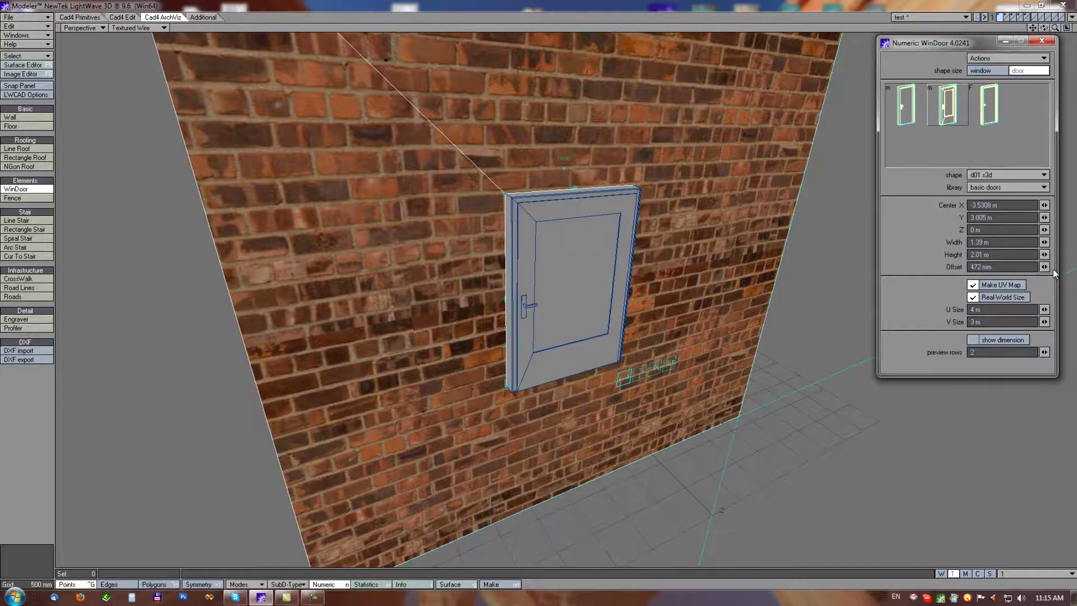
click(1004, 267)
text(0)
key(Tab)
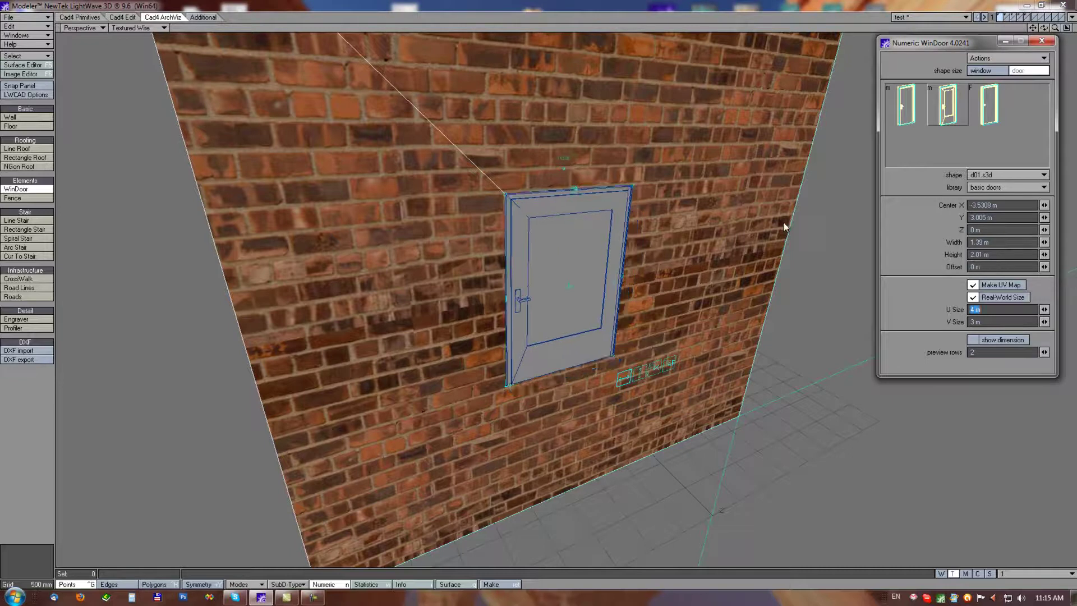
Step: Recess the door into the wall with an offset of about -551 mm
alt+drag(599, 230, 695, 257)
mouse_move(1045, 268)
mouse_down()
mouse_move(981, 269)
mouse_move(1048, 265)
mouse_up()
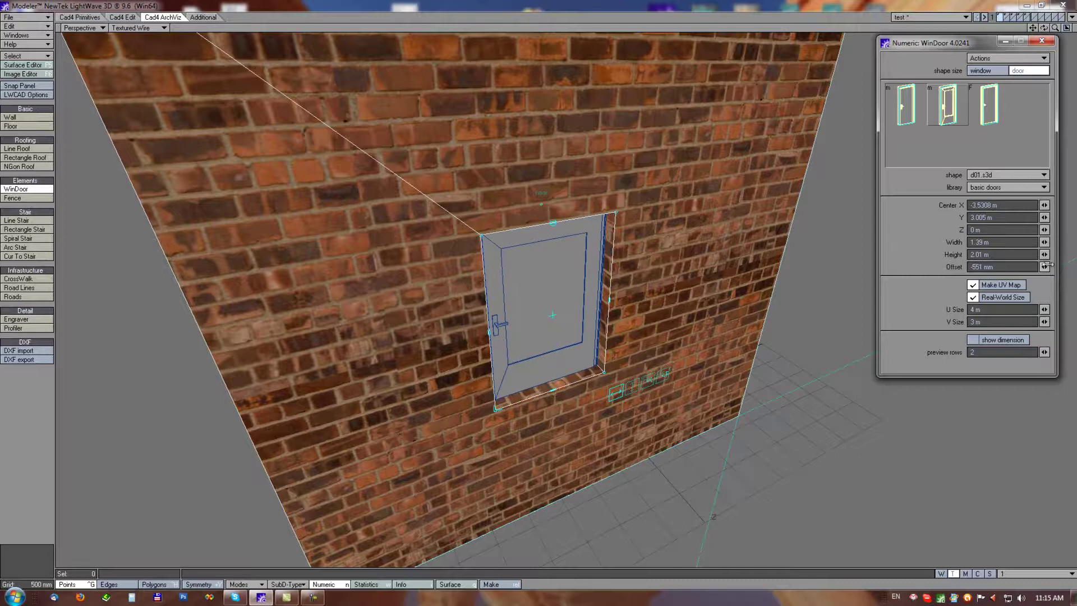
alt+drag(690, 369, 673, 343)
alt+drag(578, 427, 536, 431)
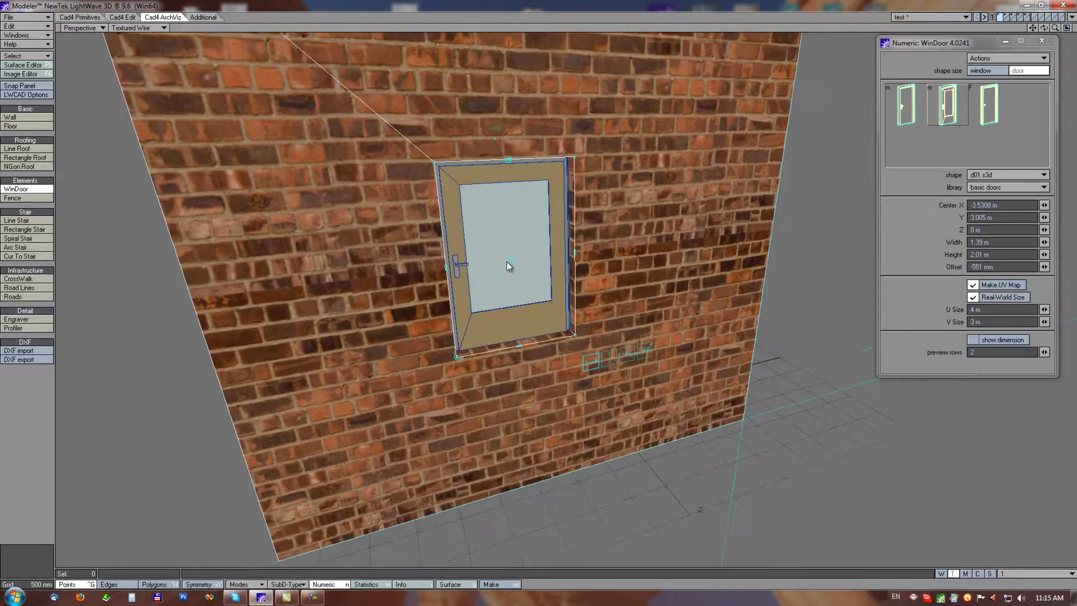
Step: Move the door down to the base of the wall, with its center at about X -3.1 m, Y 1.05 m
mouse_move(509, 262)
mouse_down()
mouse_move(556, 414)
mouse_move(560, 352)
mouse_up()
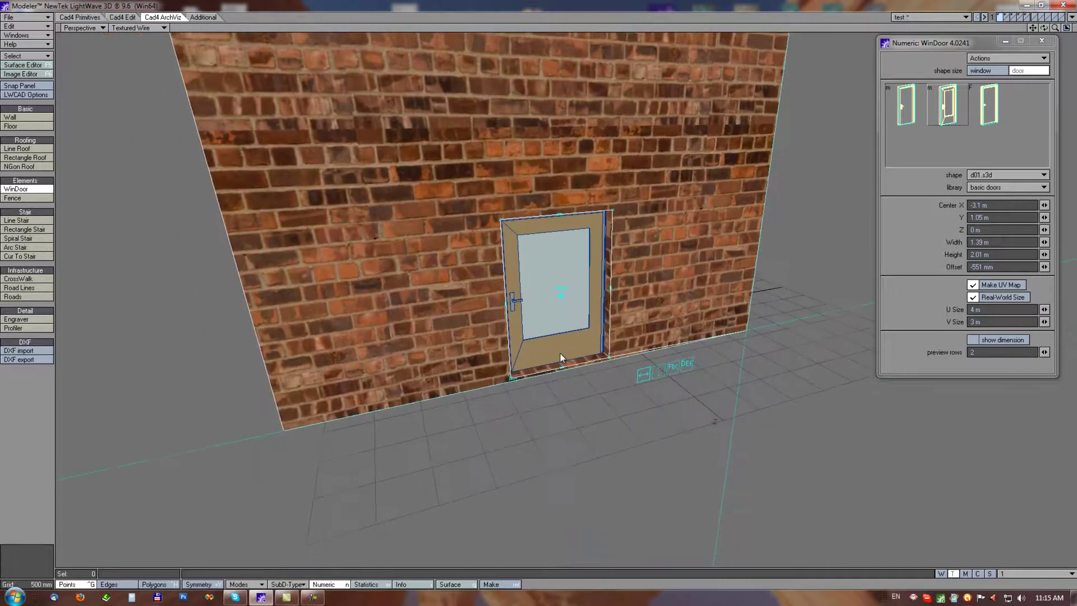
alt+drag(581, 434, 561, 393)
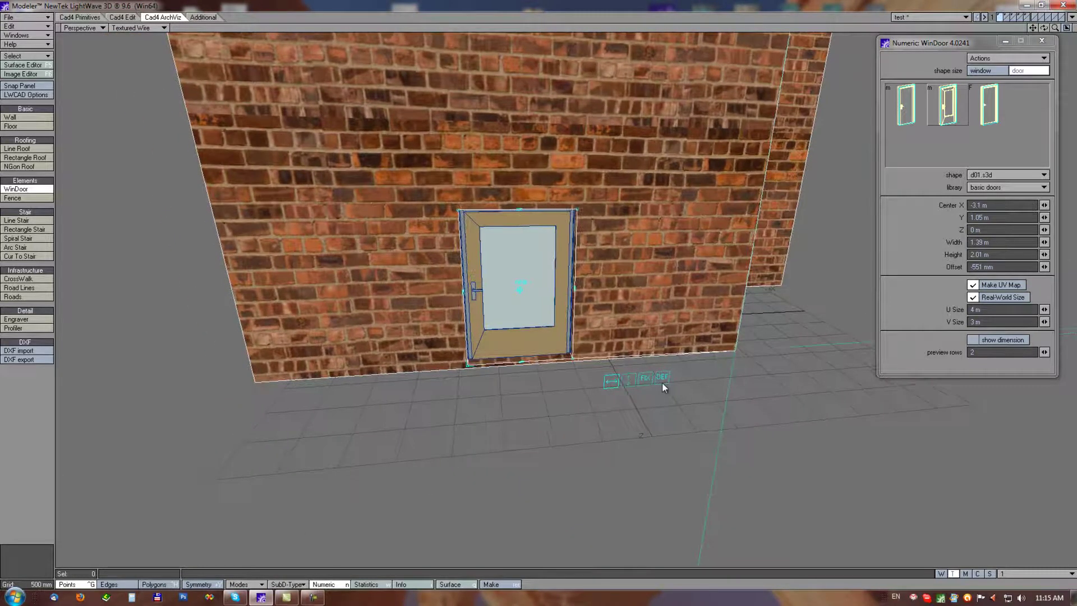
alt+drag(558, 425, 559, 425)
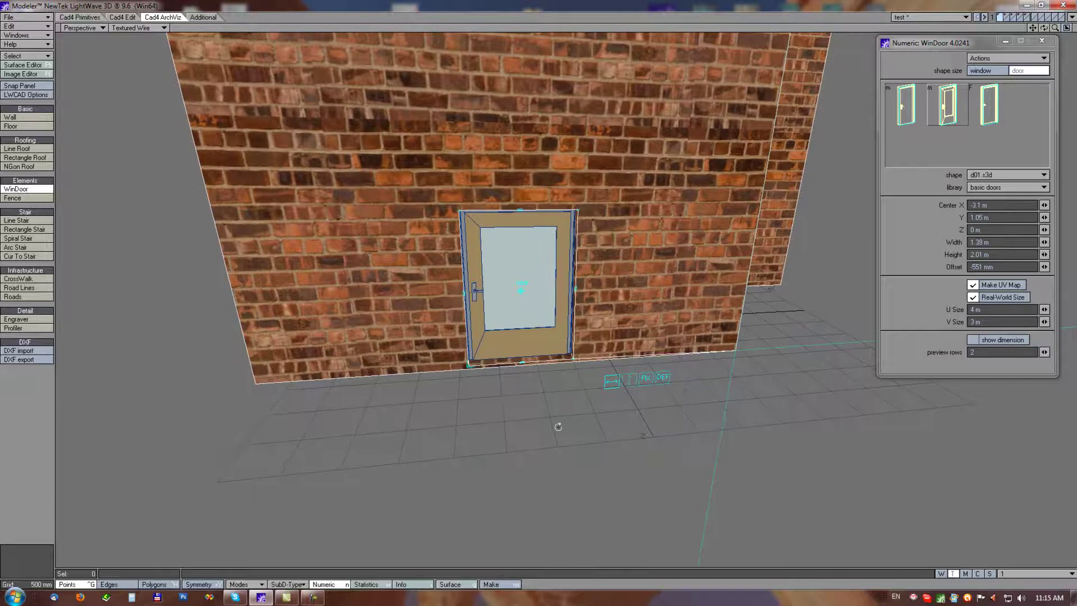
Step: Try flipping the door horizontally and vertically, and return it to its original orientation
click(611, 382)
click(631, 379)
click(612, 382)
Step: Shift the door by its upper corner with its size fixed, and apply the default size of 960 mm by 2.05 m
alt+drag(559, 359, 595, 399)
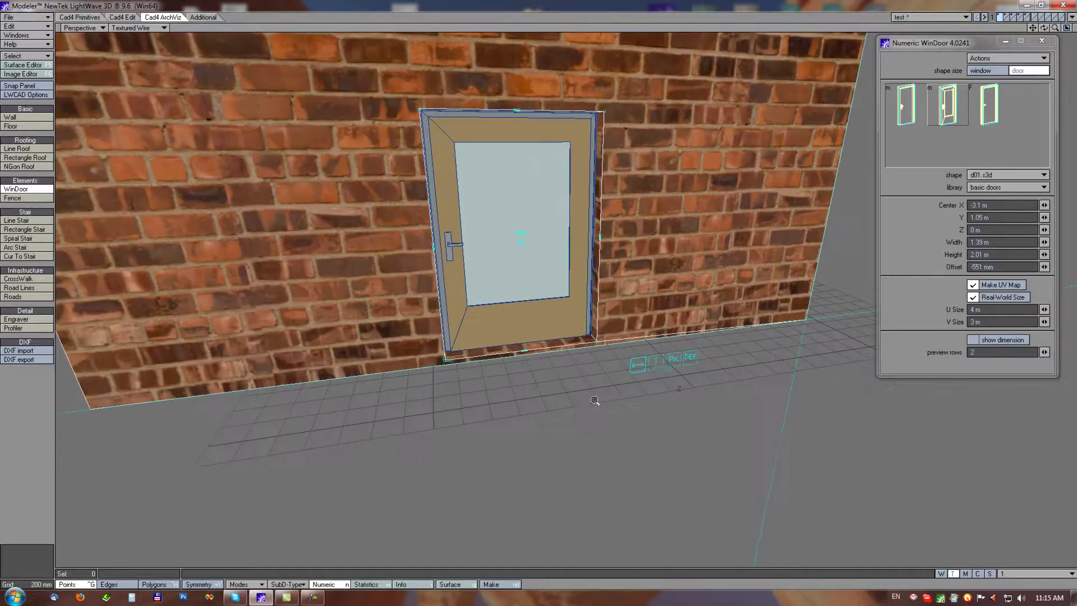
click(669, 359)
click(669, 359)
mouse_move(603, 111)
mouse_down()
mouse_move(568, 77)
mouse_move(455, 66)
mouse_move(680, 79)
mouse_move(557, 135)
mouse_move(608, 72)
mouse_move(593, 105)
mouse_up()
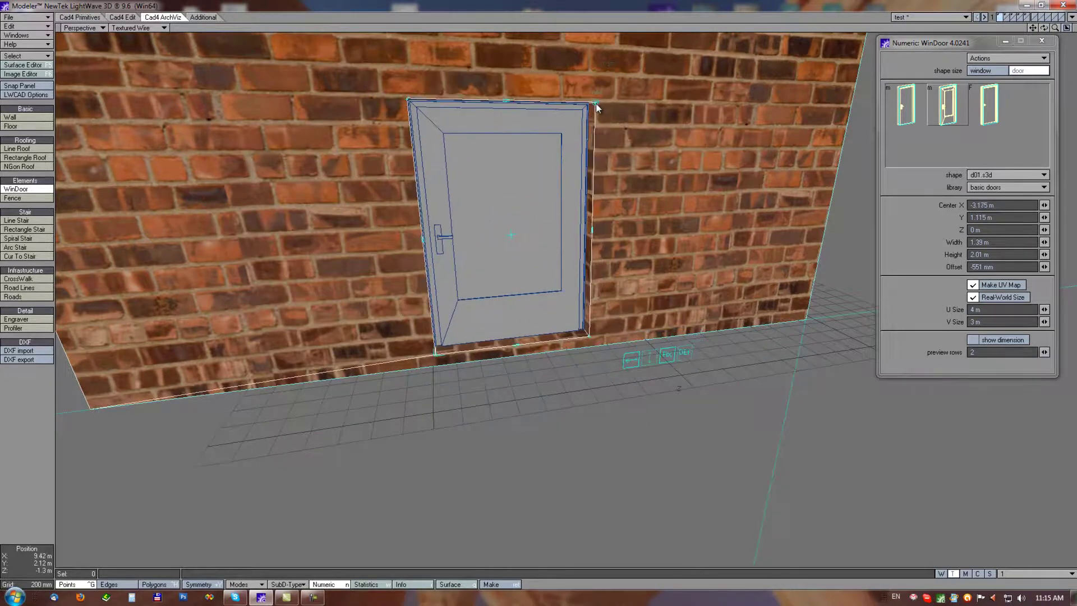
click(684, 355)
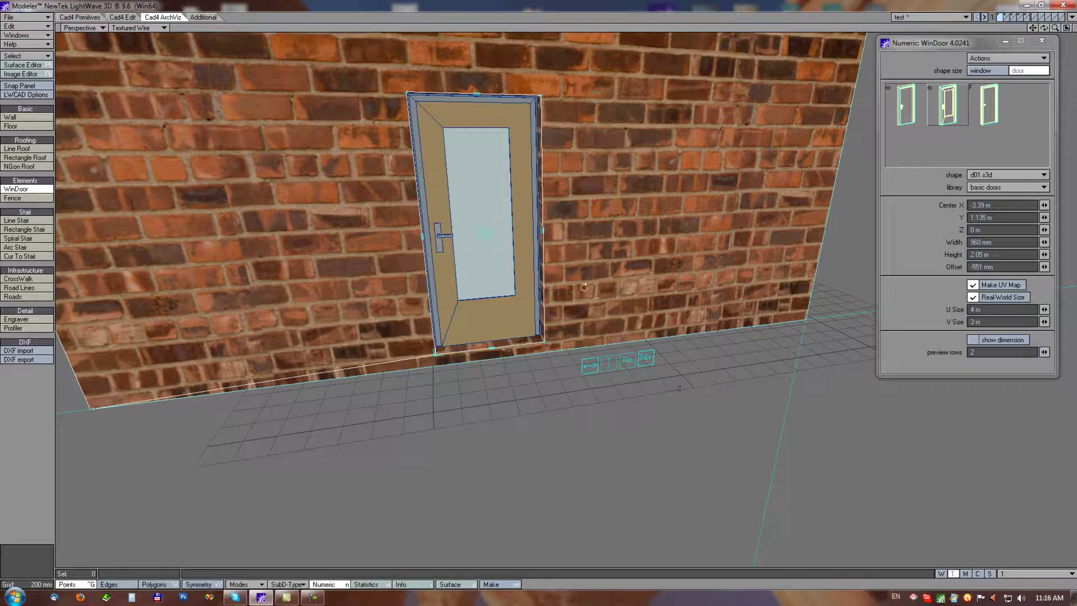
Step: Widen the door from its handle-side edge to about 970 mm
alt+drag(584, 287, 606, 291)
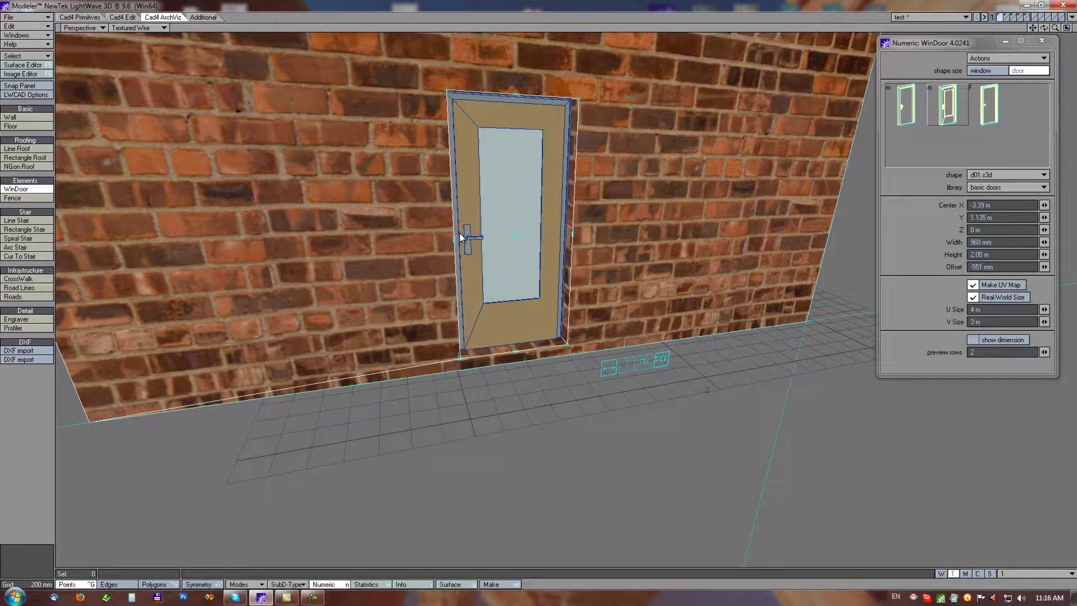
mouse_move(452, 237)
mouse_down()
mouse_move(377, 240)
mouse_move(420, 227)
mouse_move(378, 220)
mouse_move(683, 226)
mouse_move(428, 228)
mouse_move(452, 227)
mouse_up()
mouse_move(472, 266)
alt+mouse_down()
mouse_move(436, 288)
mouse_move(463, 283)
alt+mouse_up()
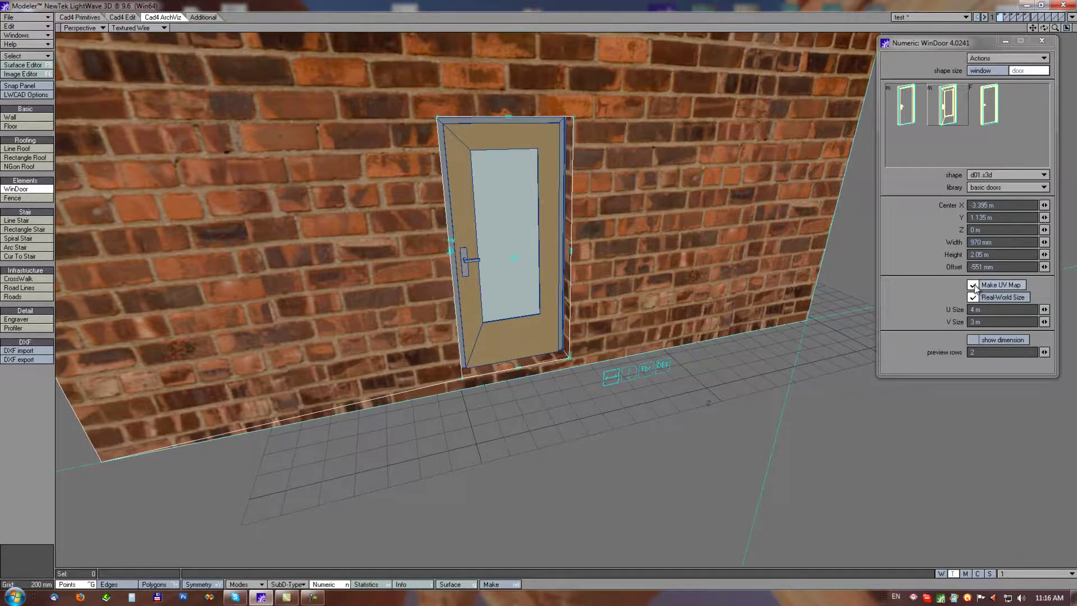
Step: Turn UV map creation off to compare the texture inside the door opening, and turn it back on
alt+drag(530, 305, 548, 336)
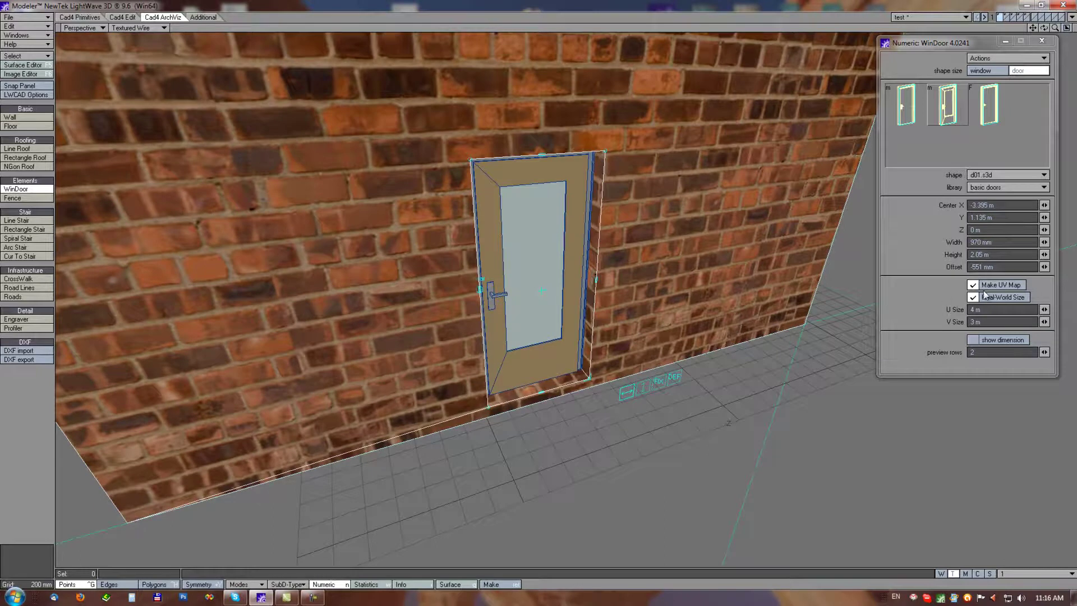
click(973, 285)
alt+drag(606, 324, 629, 308)
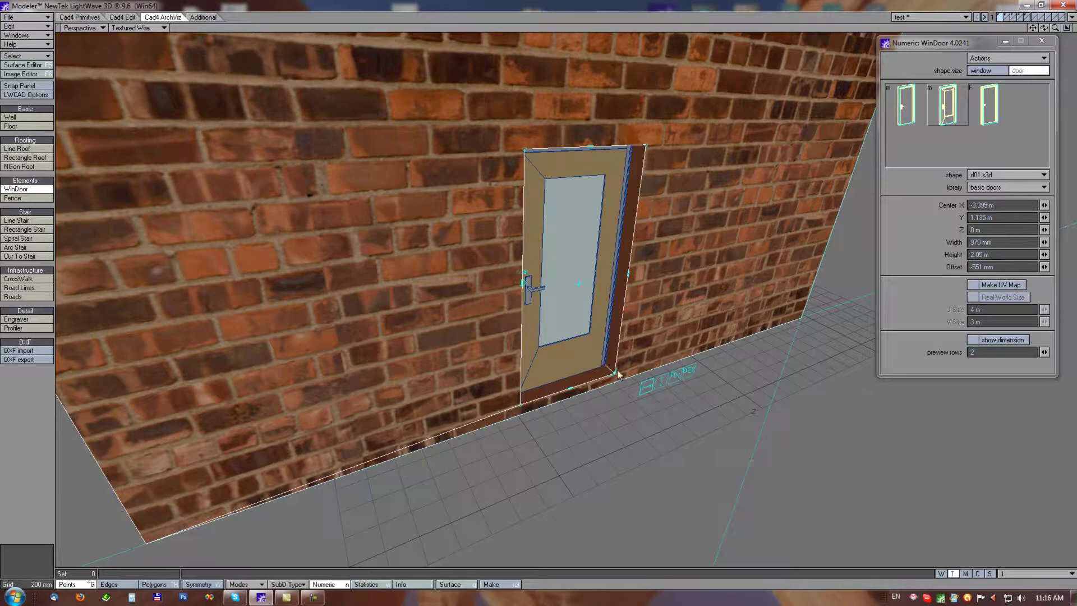
click(973, 284)
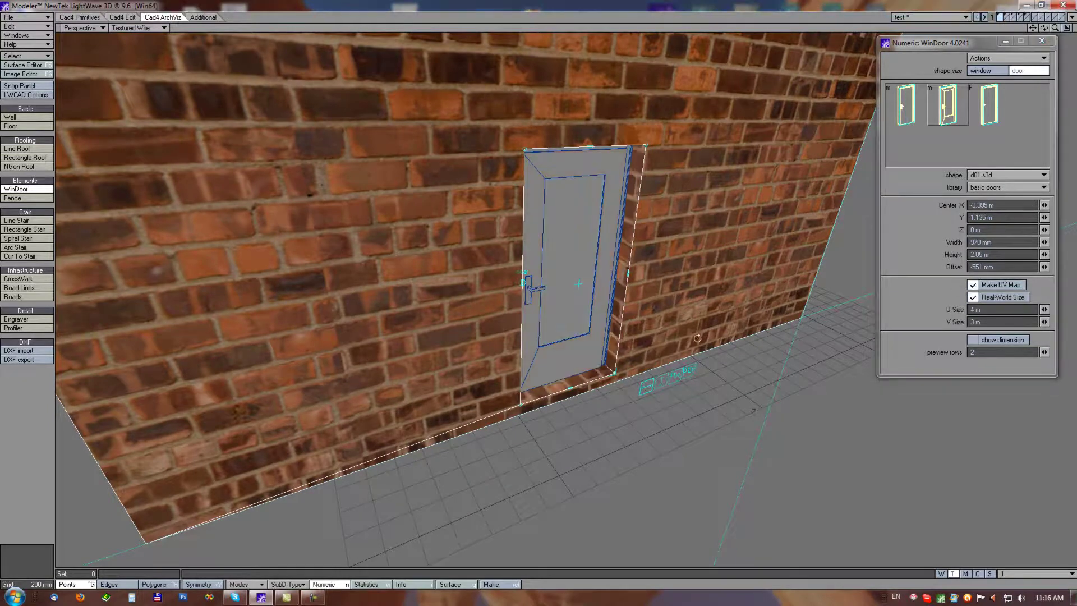
alt+drag(704, 336, 681, 328)
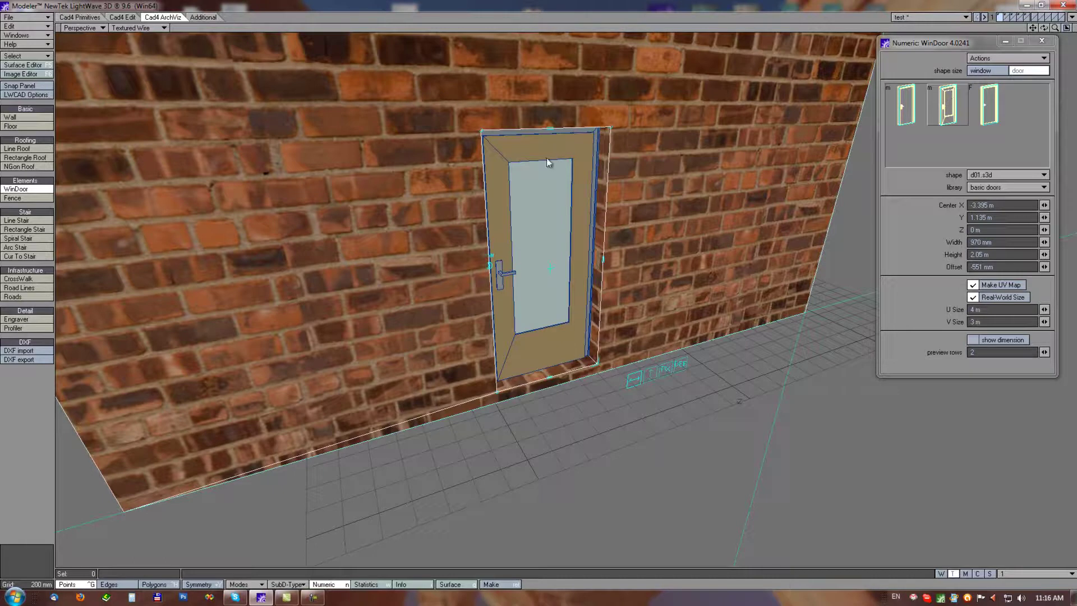
Step: Return the door to its 960 mm default width and place it at the wall's base near the corner
drag(609, 128, 651, 101)
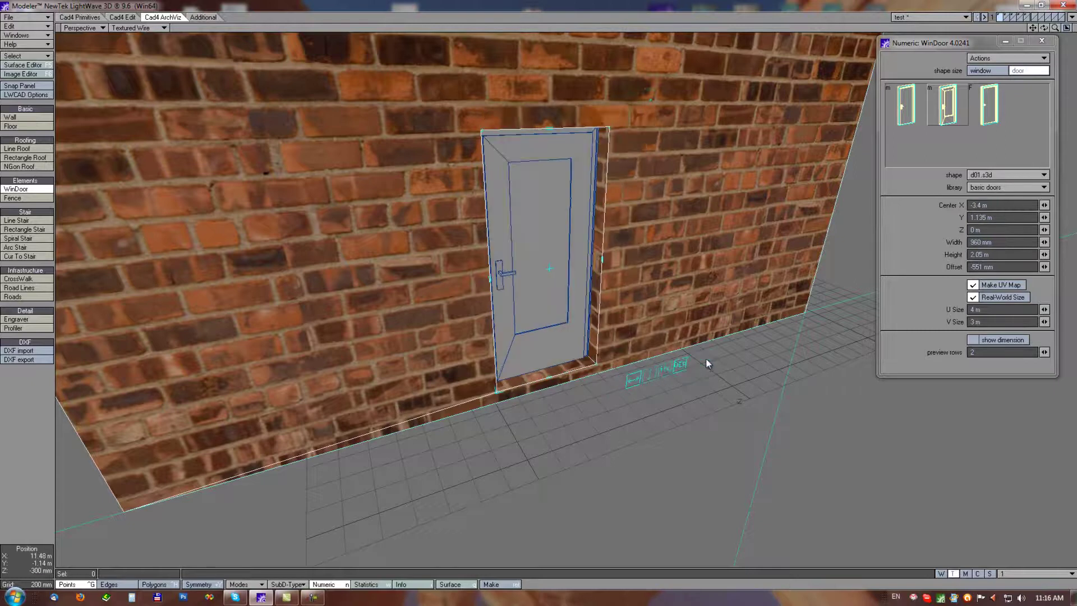
drag(549, 269, 459, 257)
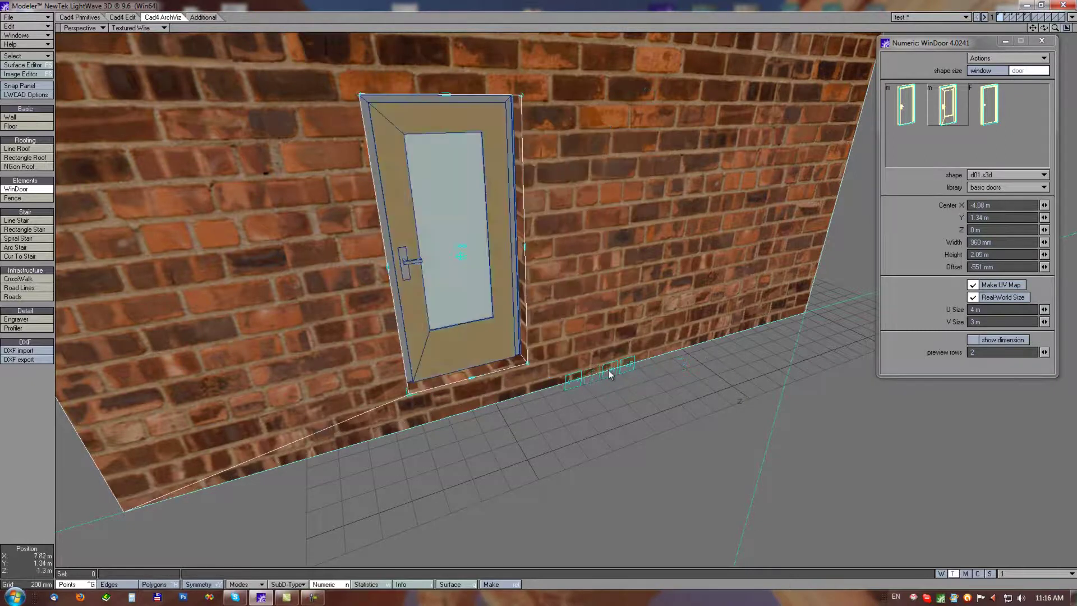
drag(526, 365, 387, 433)
right_click(387, 434)
Step: Place a second door of the same size at the base of the same wall, beside the first door
click(573, 184)
drag(574, 184, 610, 371)
right_click(610, 371)
ctrl+alt+drag(696, 262, 654, 263)
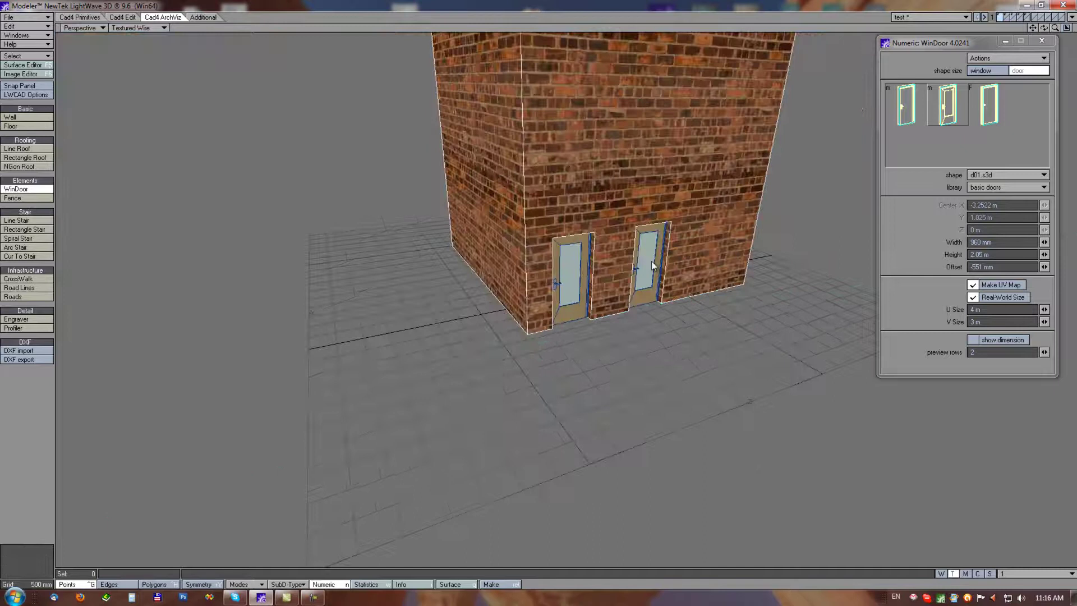
Step: Add a w01.s3d window, 960 mm by 2.05 m, on the upper part of the projecting end wall
alt+drag(732, 261, 573, 257)
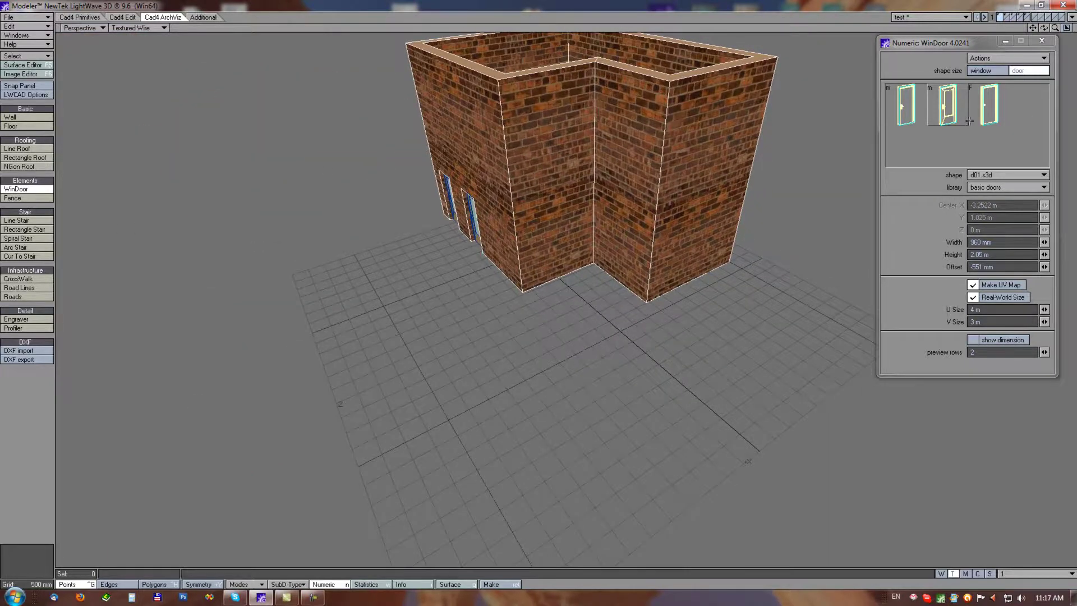
click(983, 72)
click(956, 103)
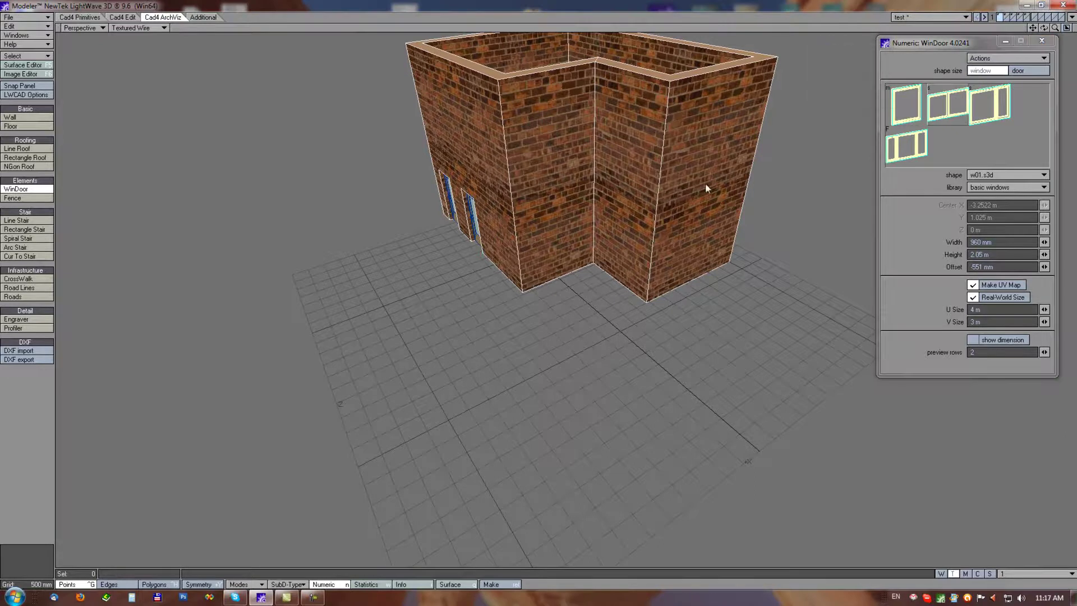
drag(714, 184, 752, 201)
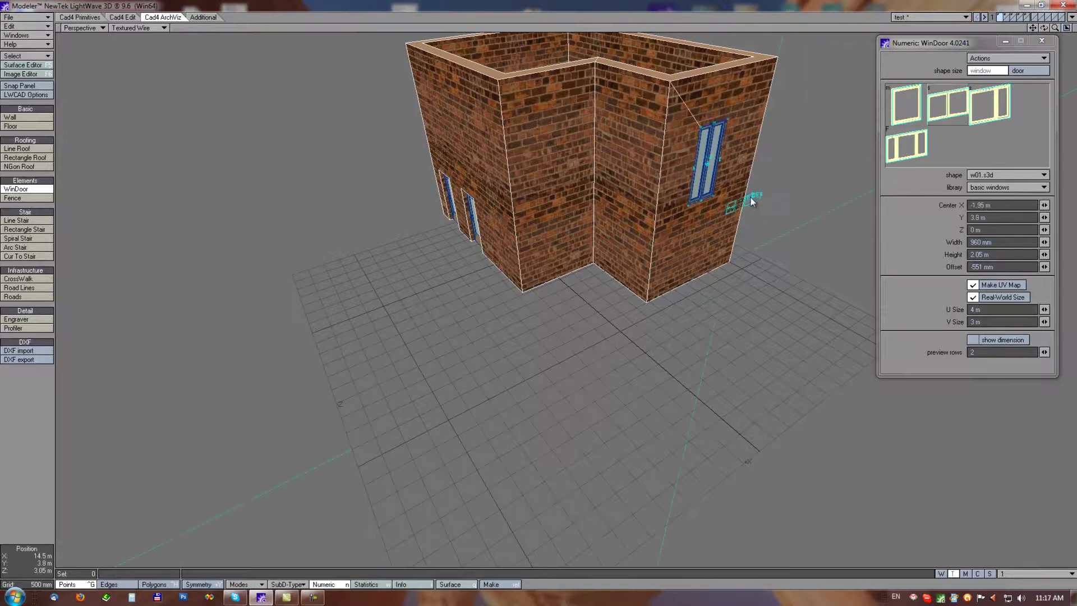
Step: Resize the end-wall window by its corners to about 2.34 m by 1.16 m, and shrink it to about 1.1 m by 1.06 m
scroll(781, 248, up, 3)
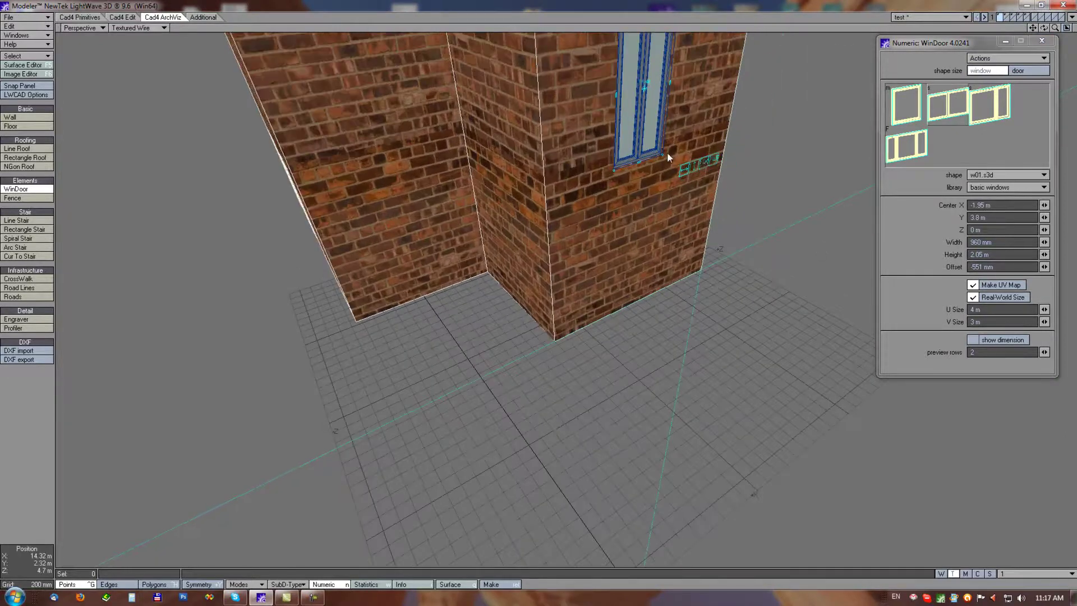
drag(667, 153, 733, 174)
alt+drag(722, 349, 580, 235)
drag(665, 116, 693, 95)
drag(493, 105, 399, 111)
scroll(596, 128, up, 3)
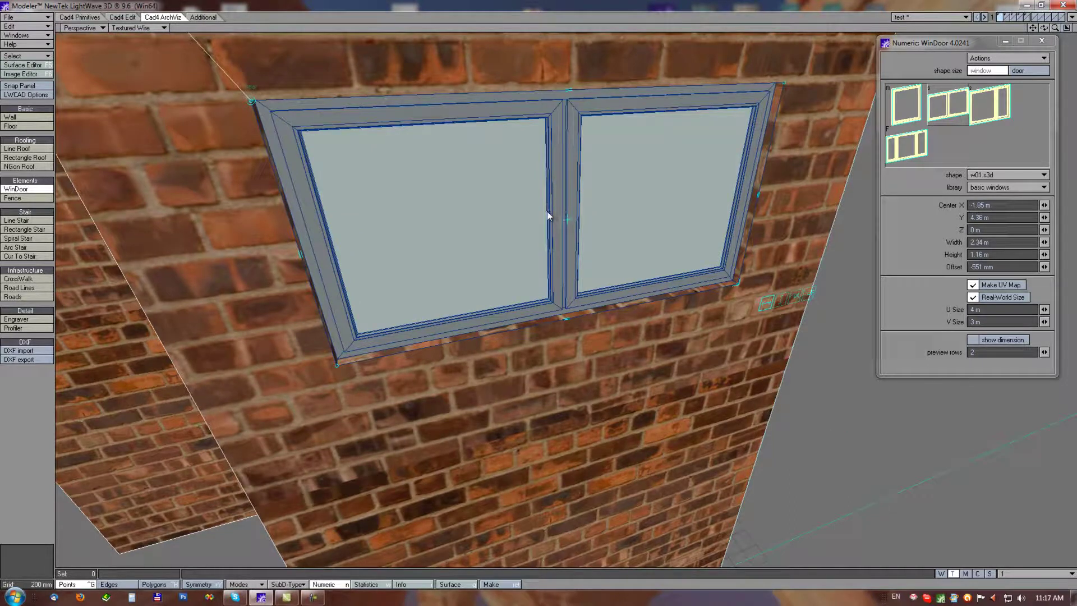
drag(781, 86, 550, 122)
scroll(578, 227, down, 5)
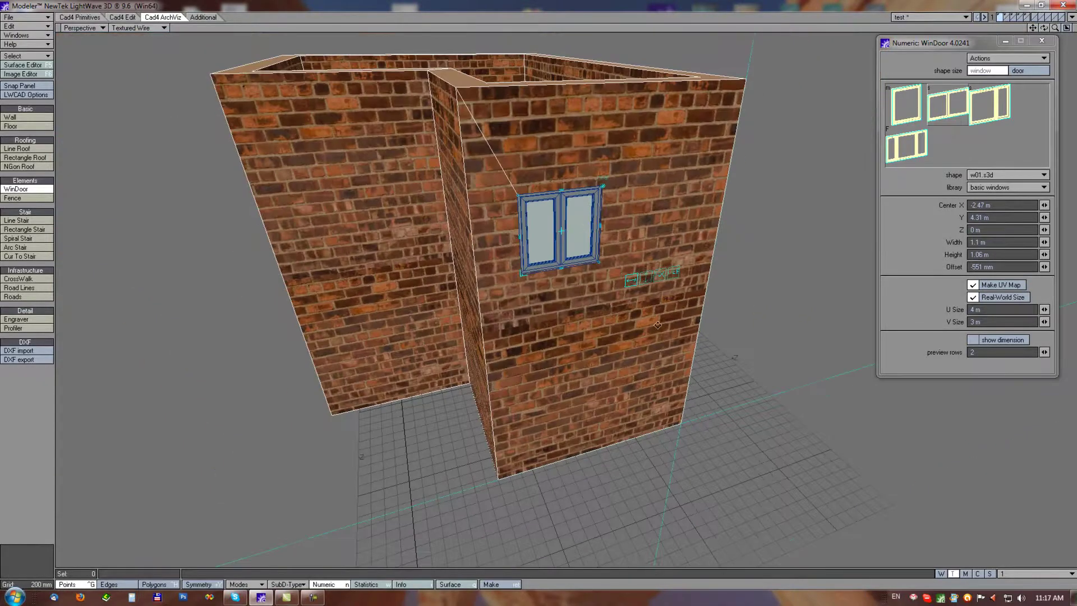
Step: Place a second window of about 1.16 m by 1.08 m beside the first one on the end wall, and finish the WinDoor tool
alt+drag(657, 325, 573, 328)
right_click(566, 195)
drag(547, 177, 614, 242)
drag(547, 177, 542, 177)
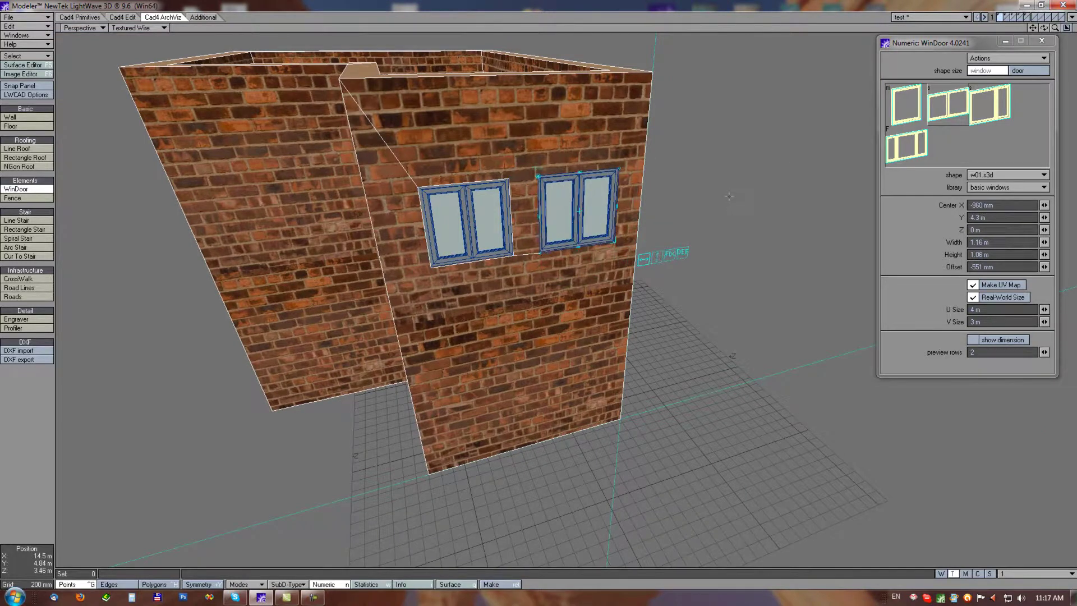
key(space)
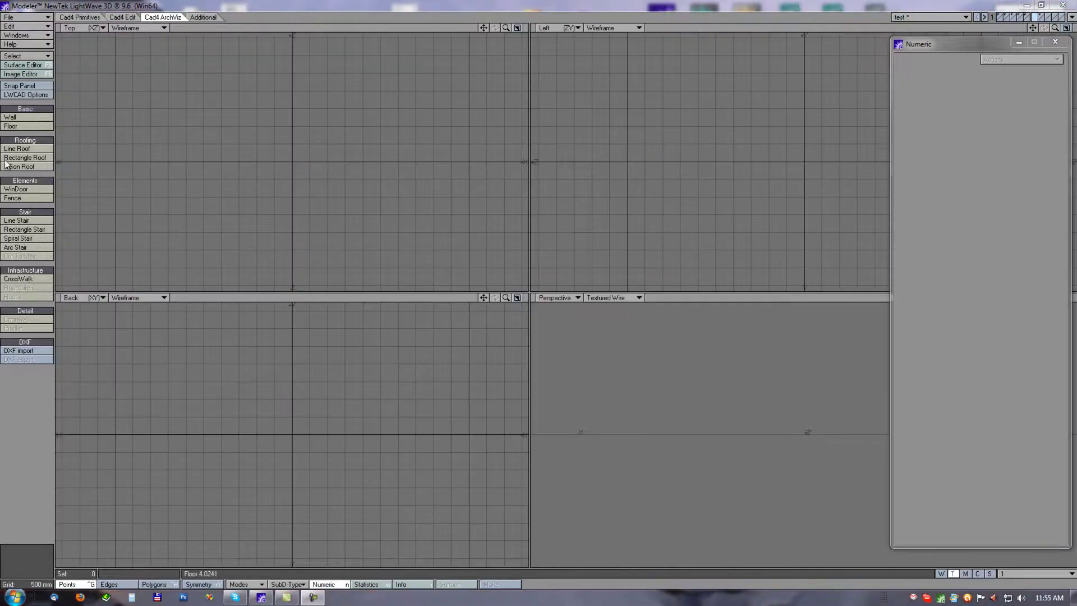
Step: Draw a stepped fence path of four perpendicular segments in the top view with the Fence tool, using the fm01.s3d metal shape
click(13, 198)
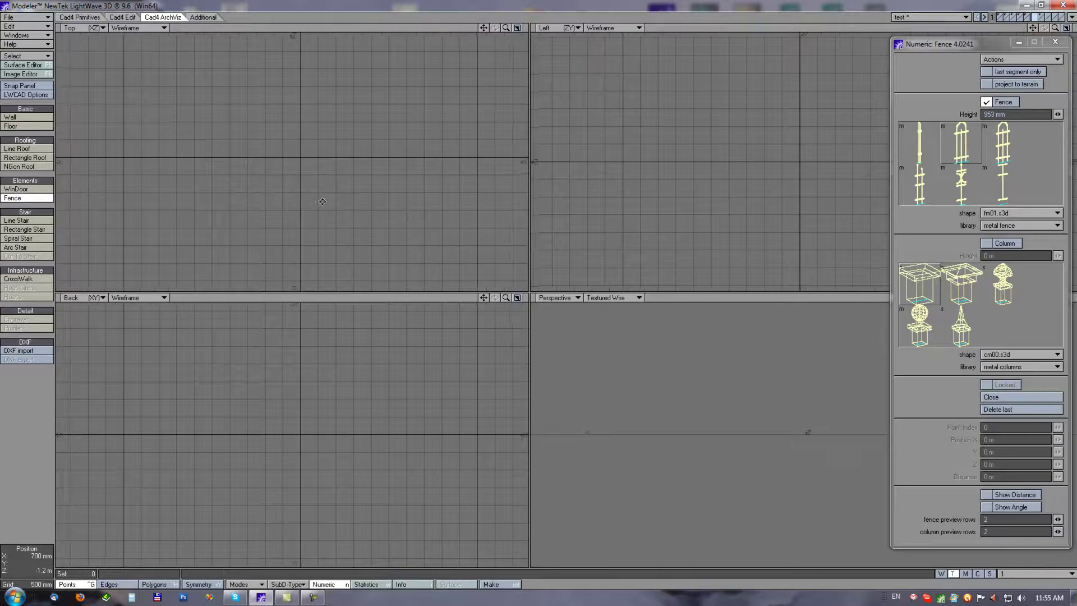
click(195, 210)
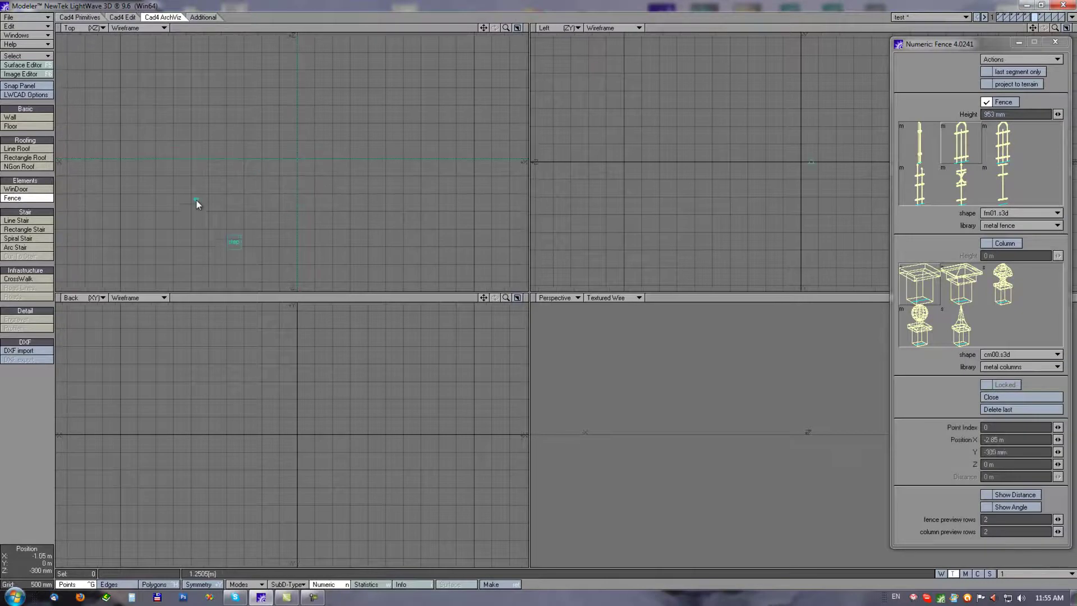
click(271, 209)
click(267, 161)
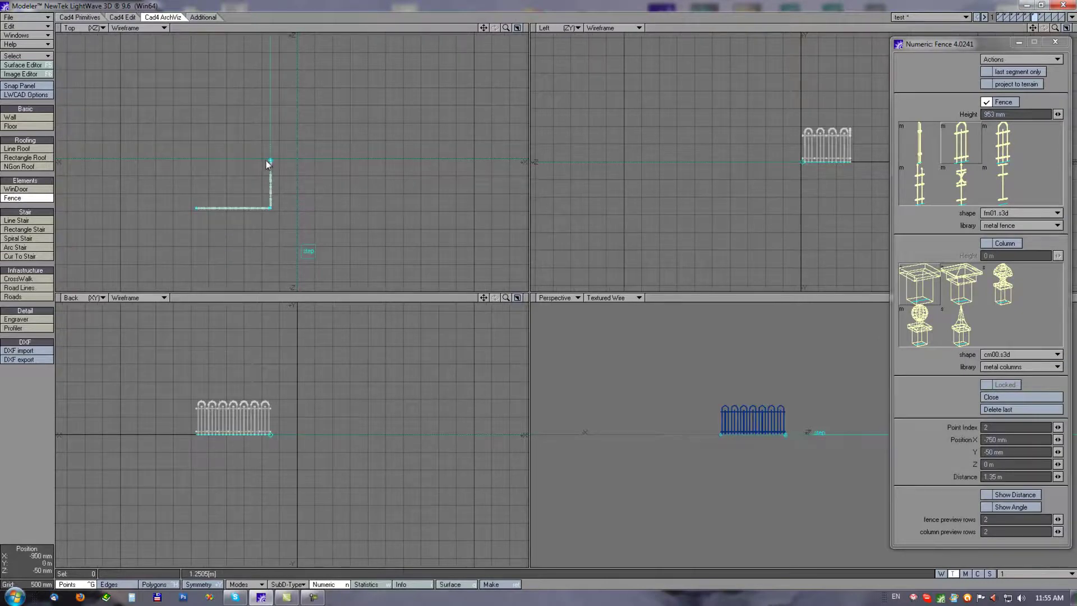
click(353, 161)
click(353, 107)
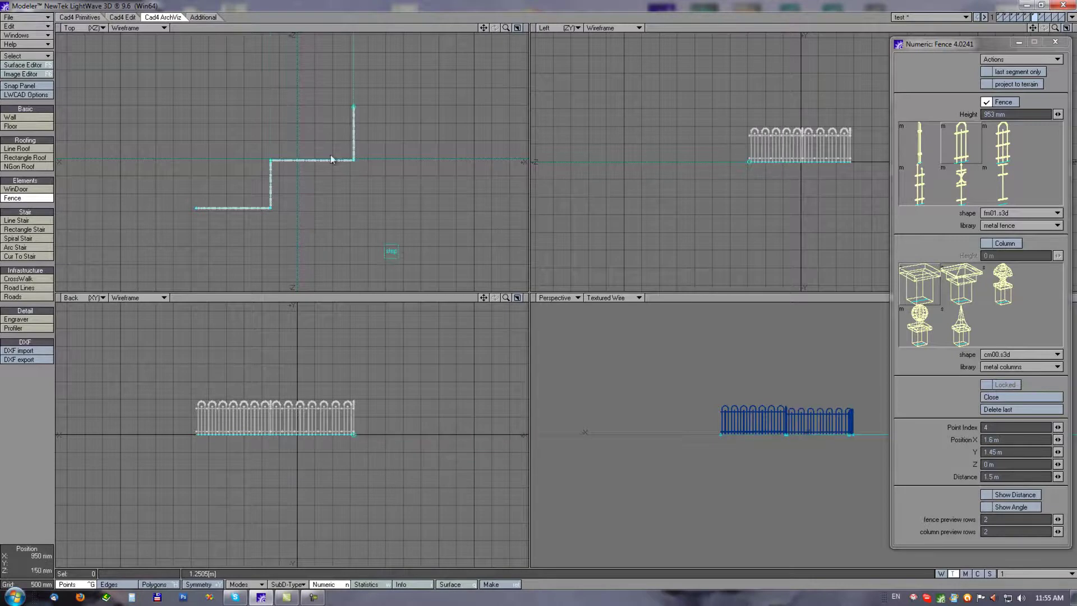
Step: Try closing the fence into a loop through one more corner point, and remove the added segments again
alt+drag(317, 95, 306, 116)
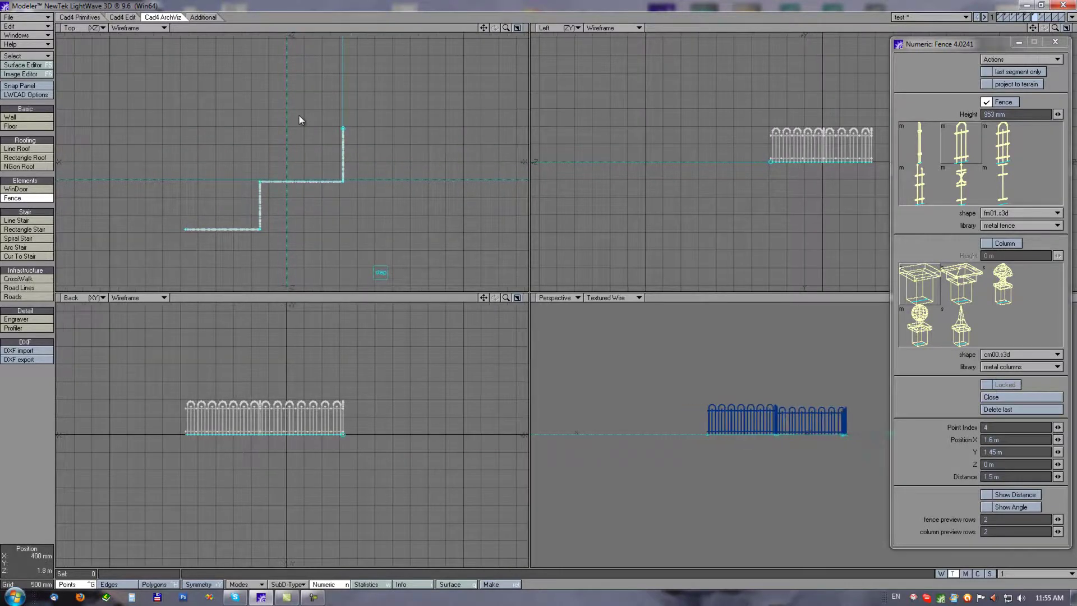
click(206, 111)
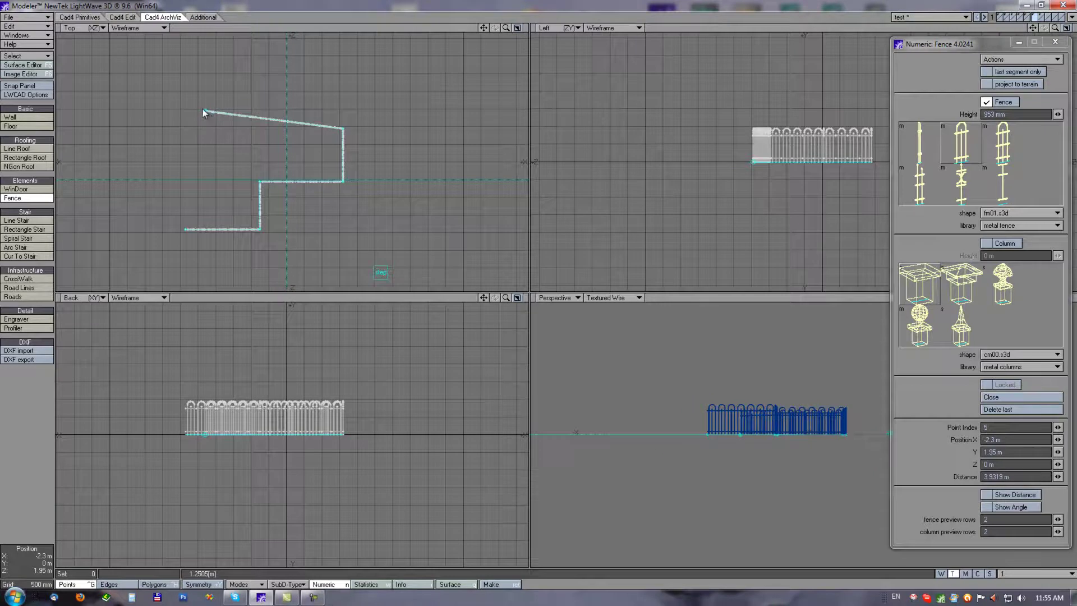
drag(203, 110, 203, 112)
click(1020, 397)
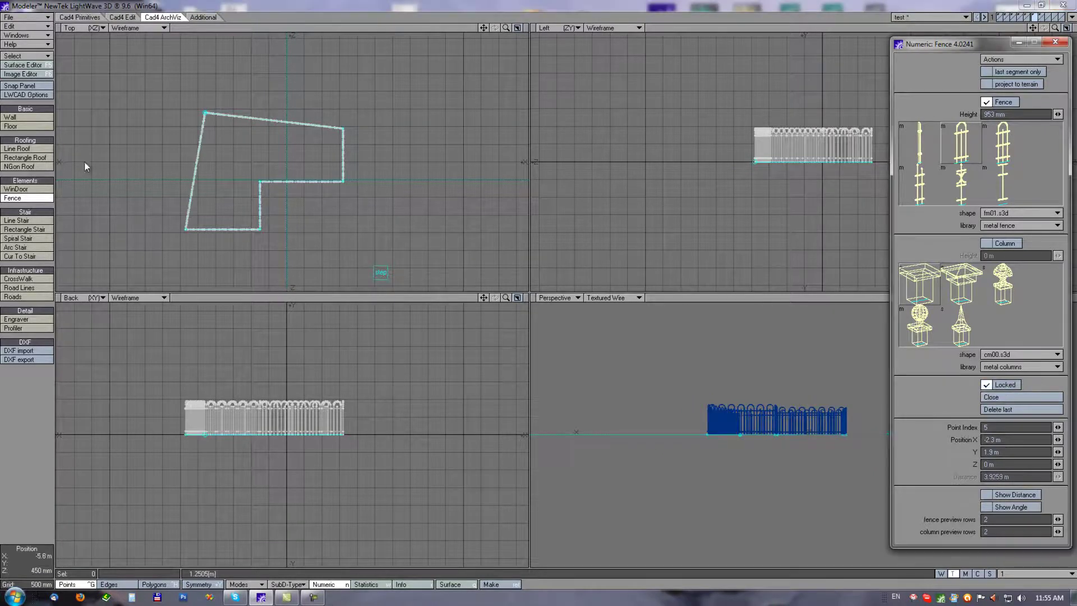
click(1008, 410)
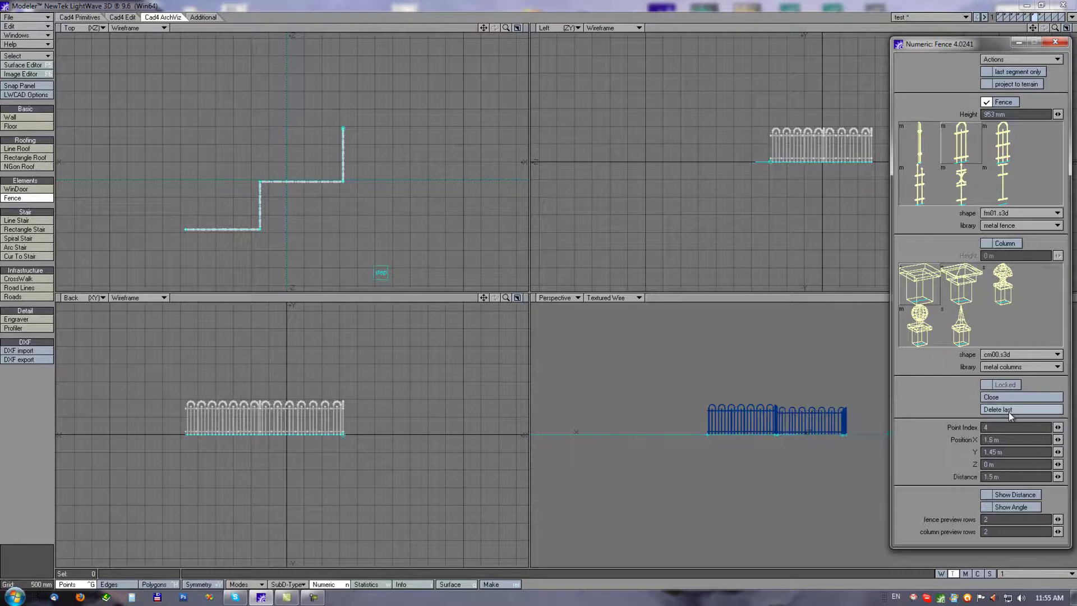
Step: Extend the fence with a slanted fifth segment and set its length to 2.66 m
click(415, 152)
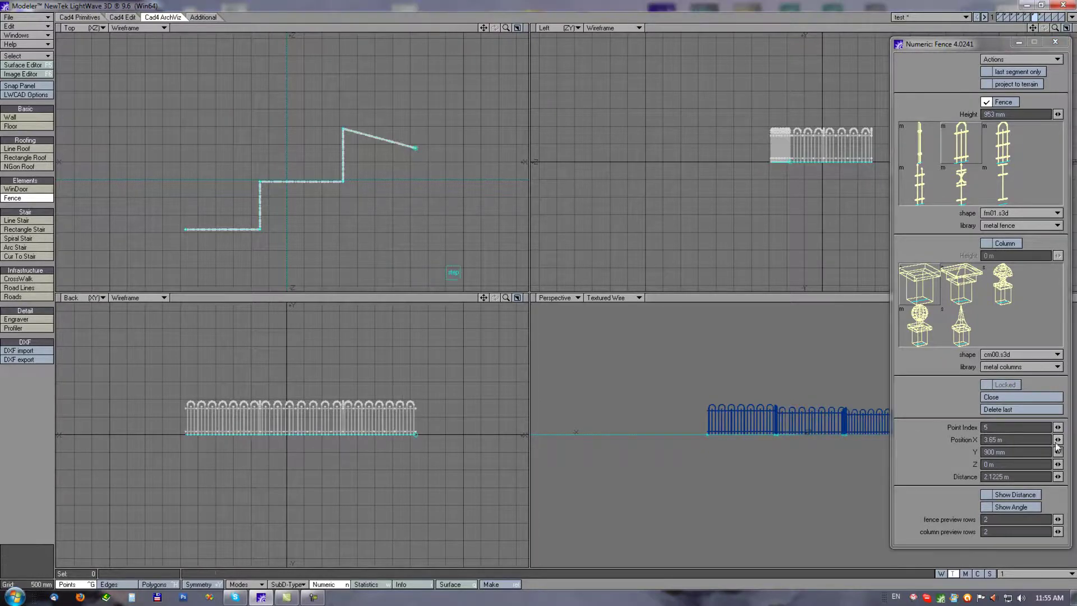
drag(1058, 441, 1062, 476)
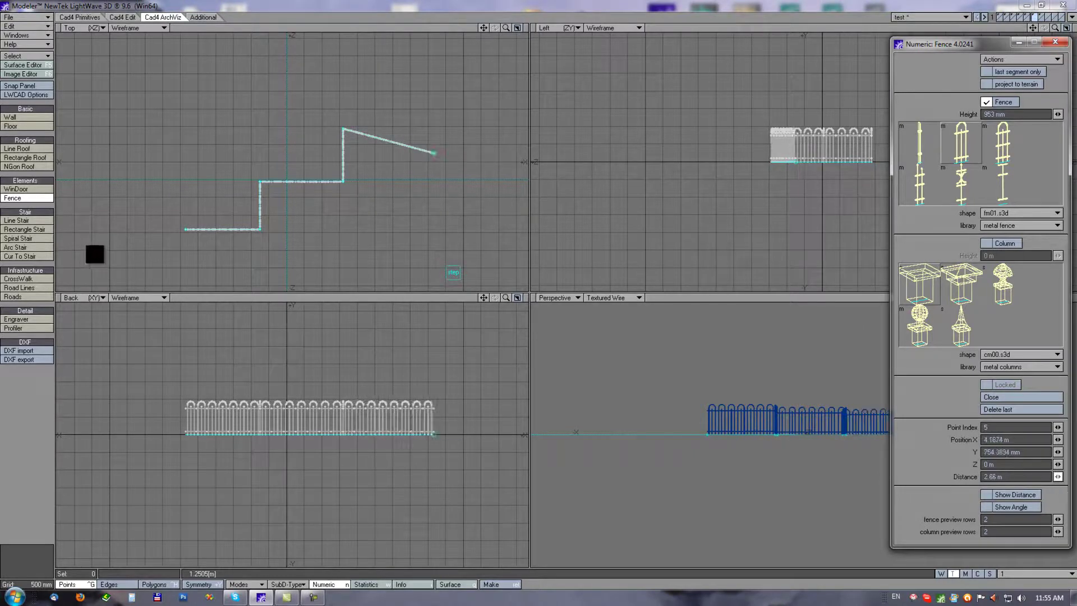
Step: Try the distance and angle displays, and move the fence's end point level with the previous corner to straighten the last segment
click(988, 497)
click(987, 496)
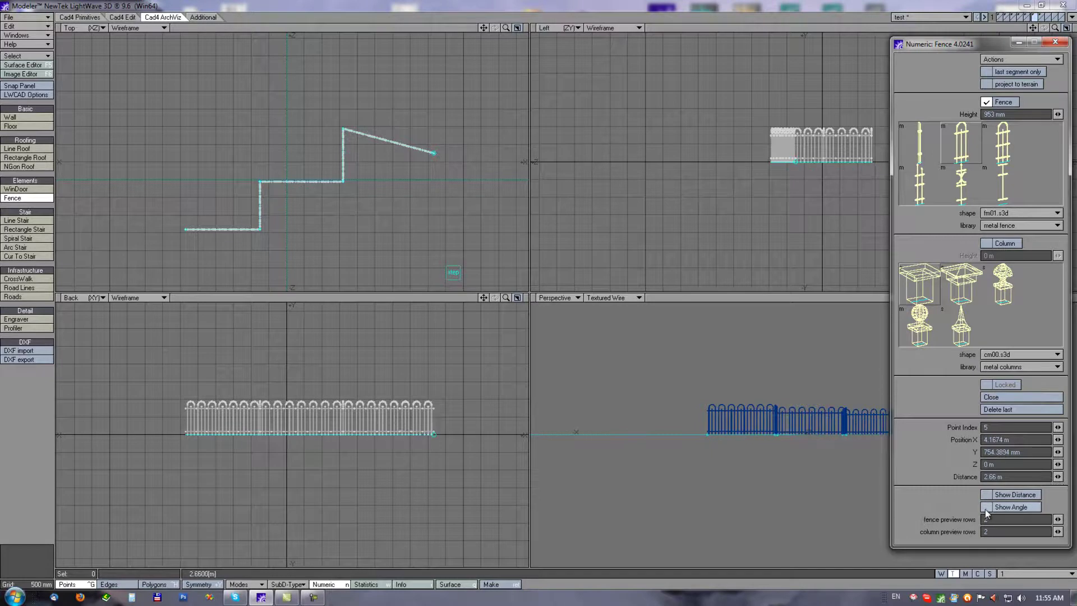
click(986, 509)
drag(425, 167, 428, 129)
Step: Try moving the fence's fourth corner to about X 1.05 m, Y 1.9 m, and undo the move
drag(359, 81, 322, 115)
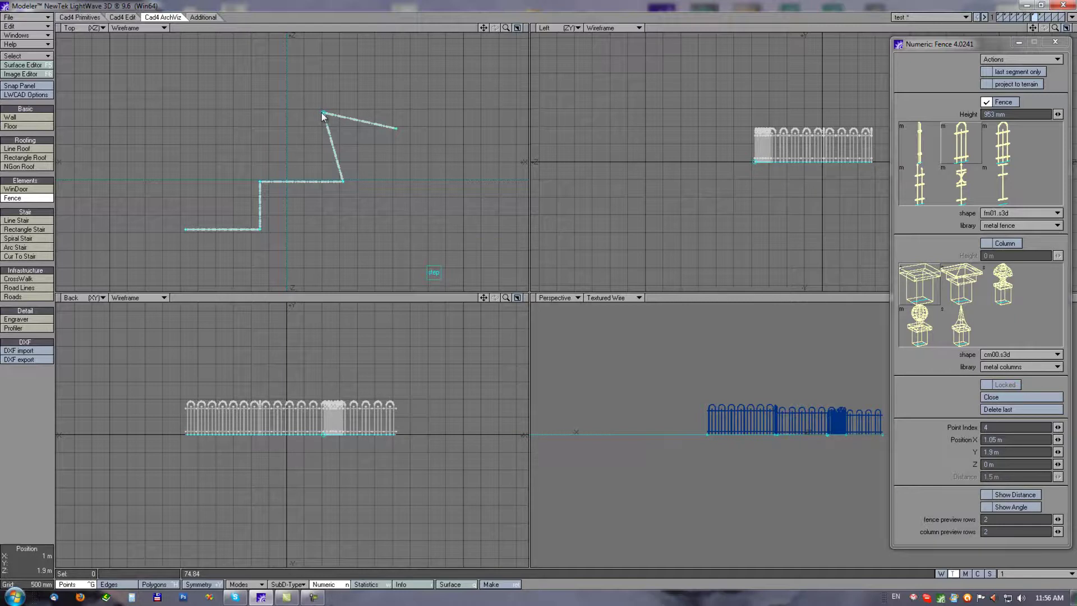
key(ctrl+z)
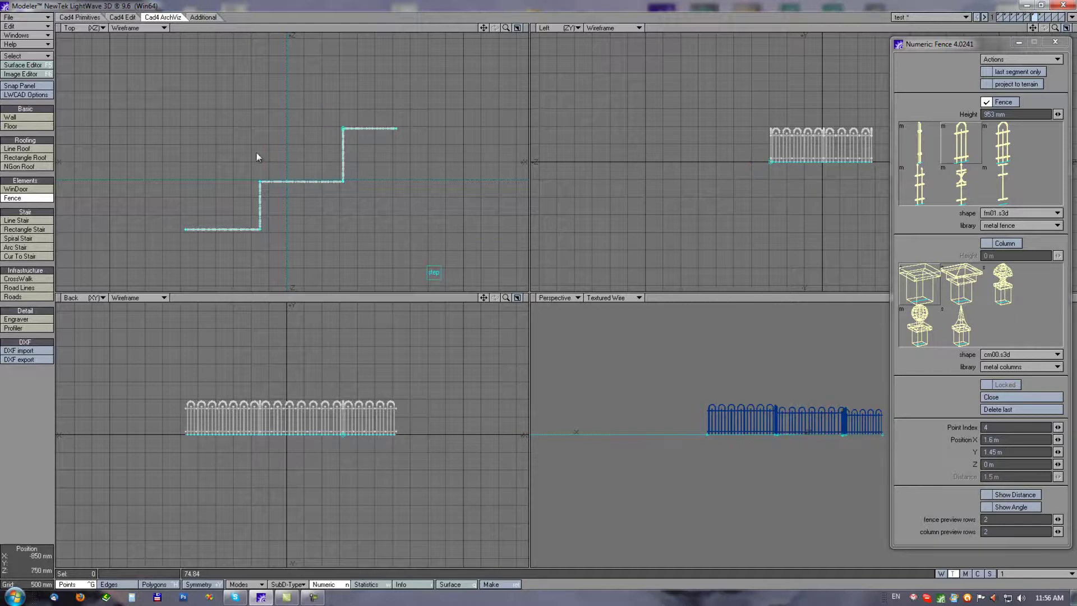
Step: Display the fence in a single maximized perspective viewport, framed so that all its segments are clear of the settings window
scroll(317, 175, up, 2)
mouse_move(356, 175)
ctrl+alt+mouse_down()
mouse_move(381, 178)
mouse_move(370, 181)
ctrl+alt+mouse_up()
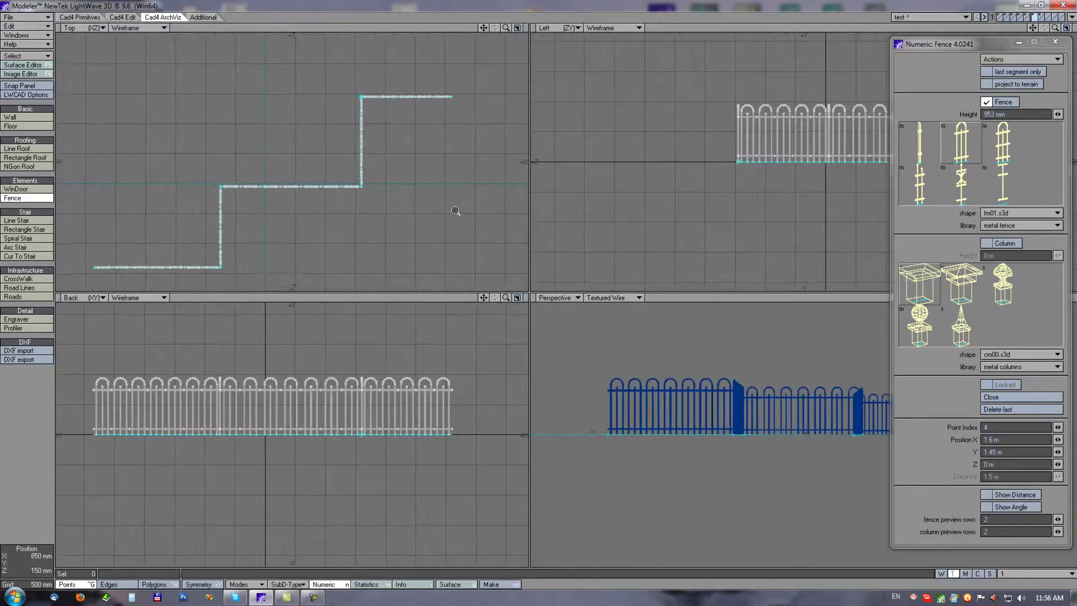
alt+drag(776, 378, 819, 401)
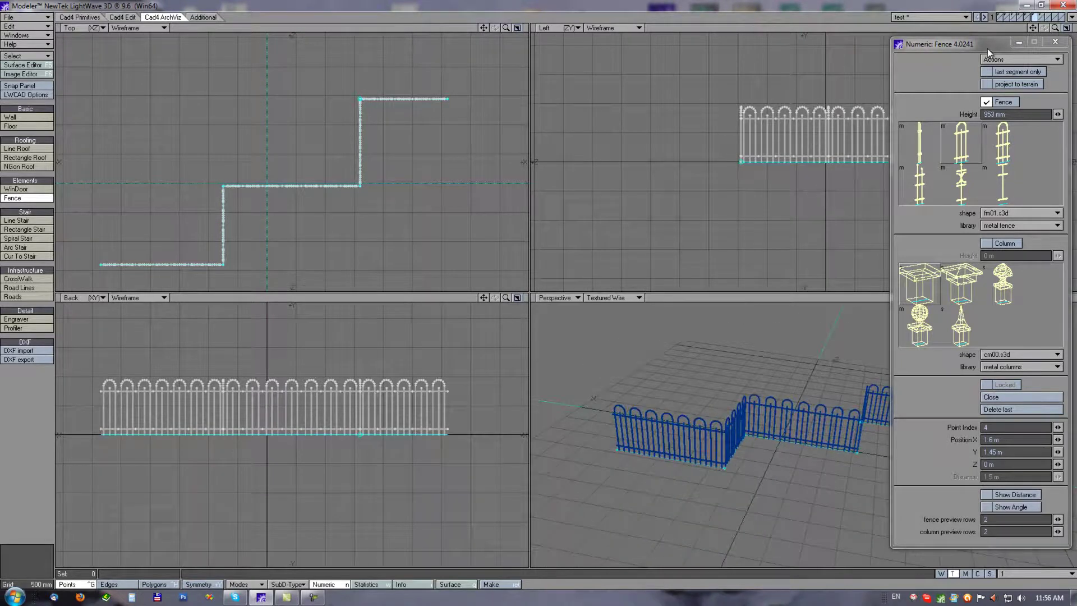
drag(986, 48, 853, 55)
click(1065, 297)
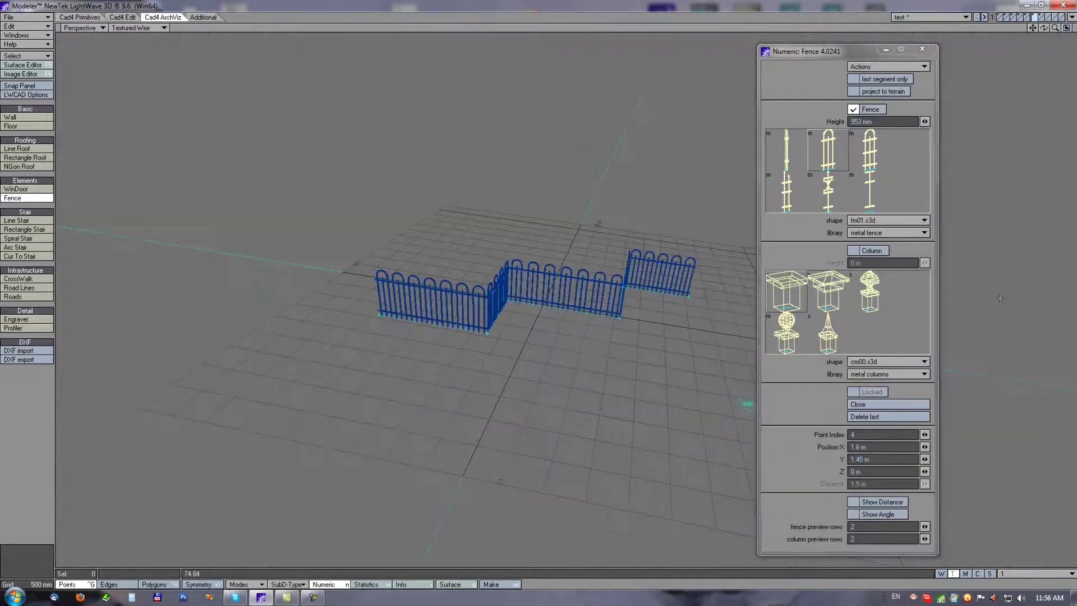
scroll(598, 271, up, 2)
alt+drag(640, 293, 532, 329)
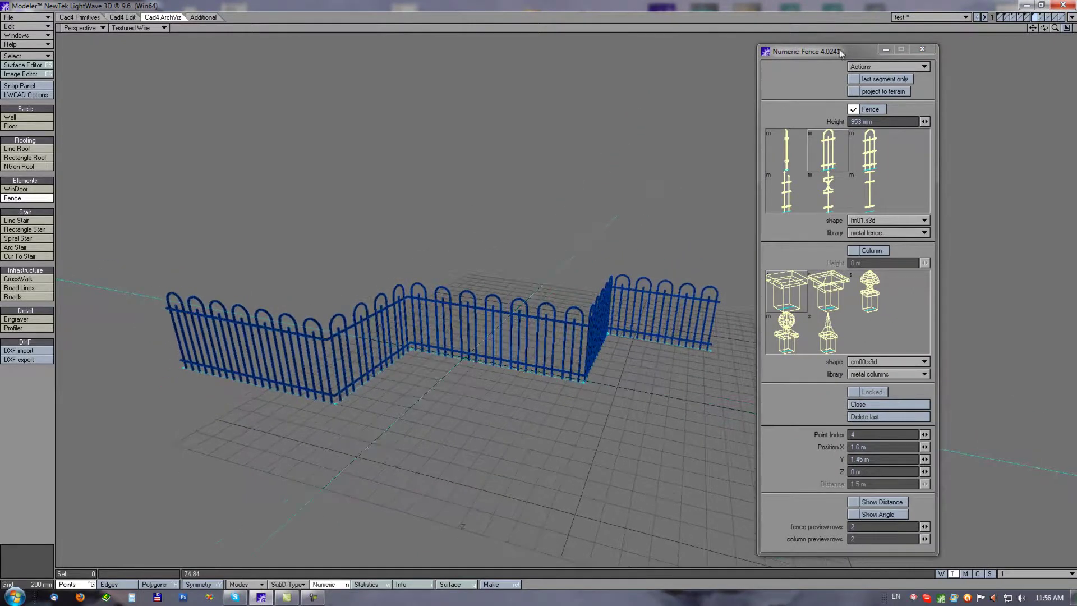
drag(839, 50, 935, 50)
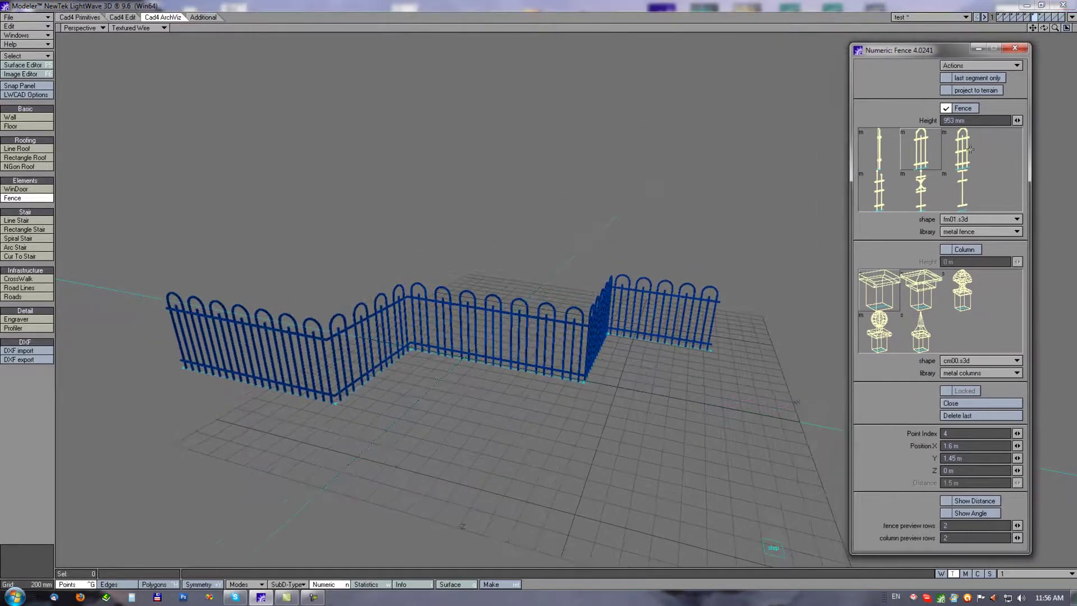
Step: Try the fm05.s3d fence shape, switch the fence to fm03.s3d, and enable cm00.s3d metal columns
click(960, 190)
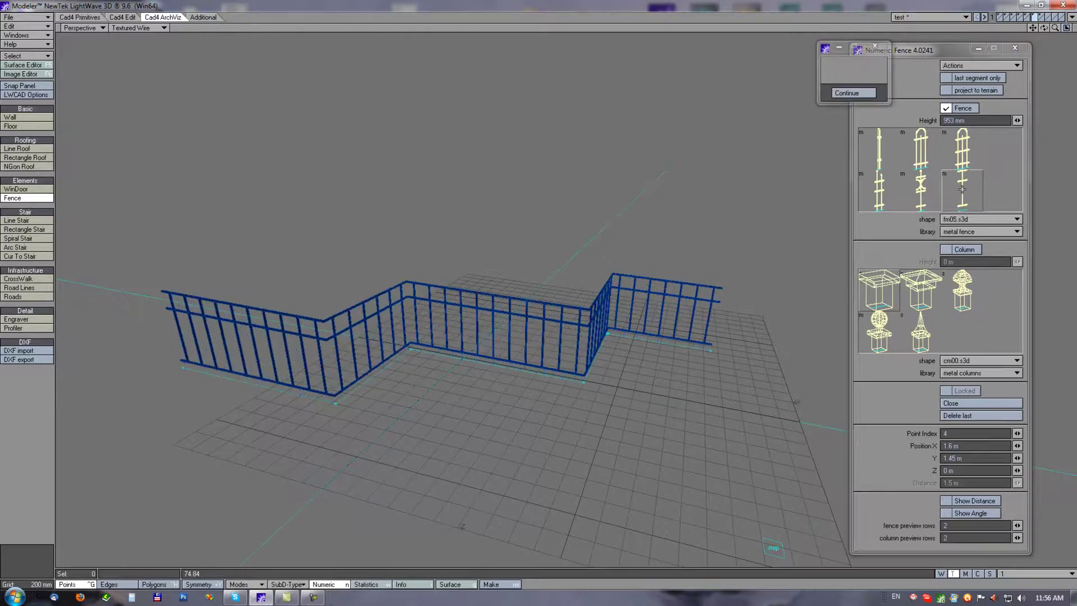
click(879, 191)
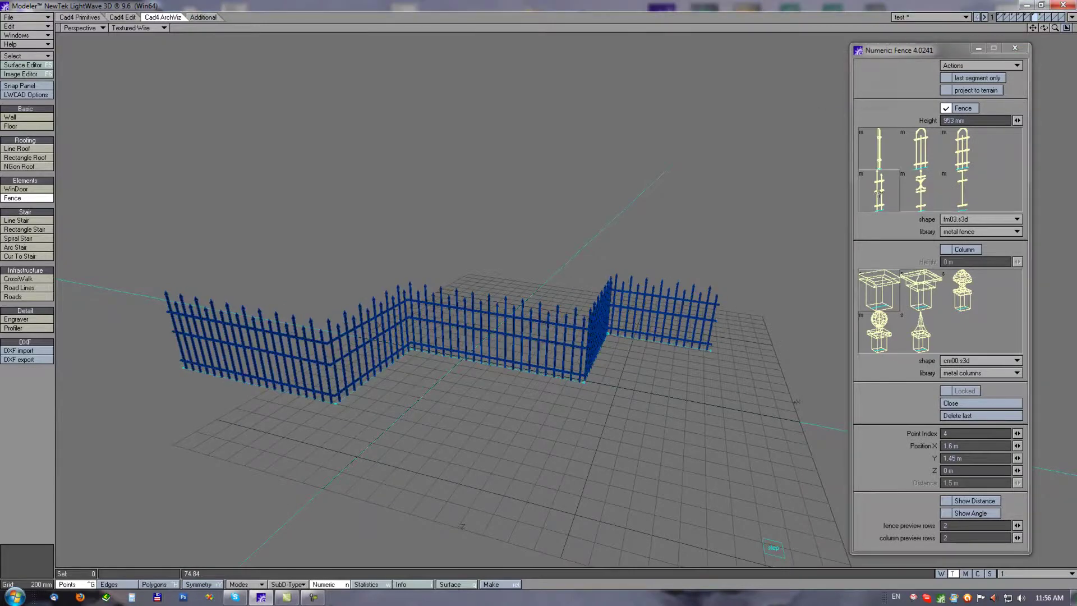
click(946, 250)
Step: Extend the fence from its far end with another columned segment about 2.54 m long, running toward the front
alt+drag(535, 265, 652, 307)
drag(616, 360, 682, 424)
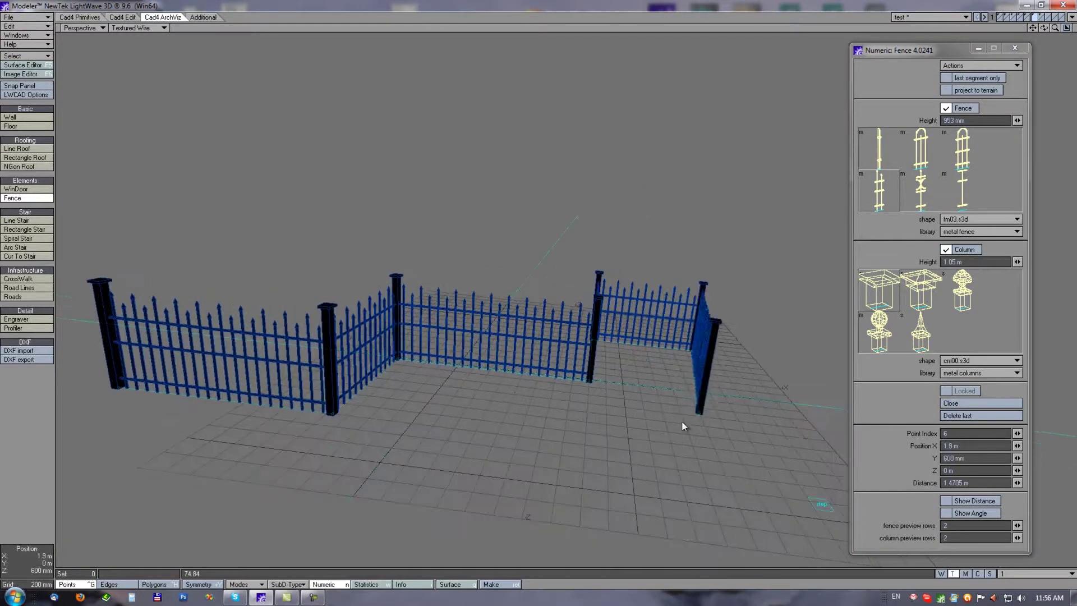
ctrl+alt+drag(497, 338, 533, 334)
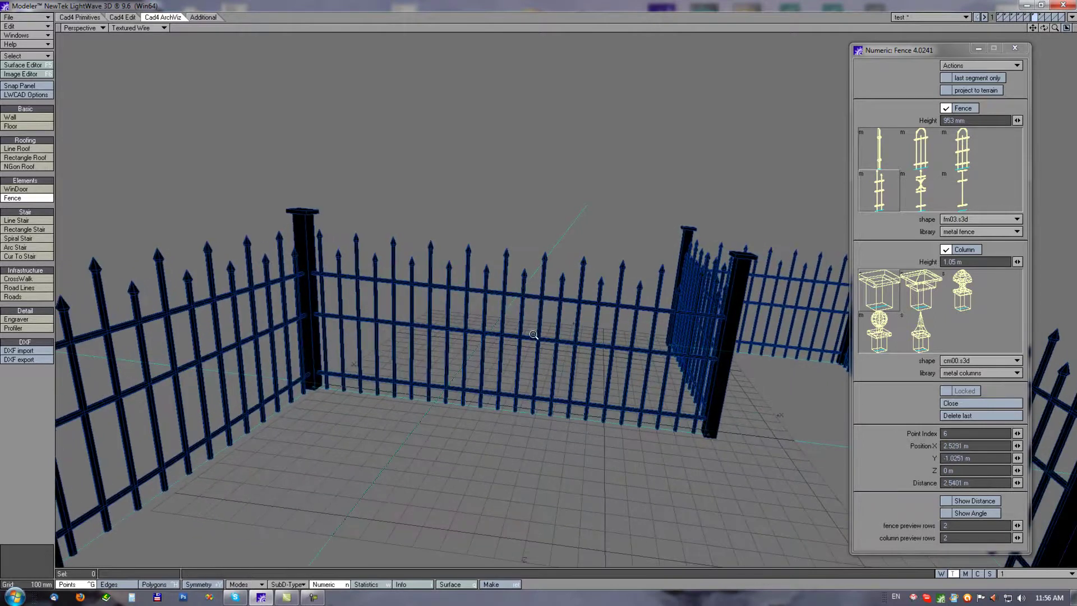
mouse_move(637, 341)
alt+mouse_down()
mouse_move(649, 340)
mouse_move(621, 341)
alt+mouse_up()
alt+drag(403, 364, 573, 368)
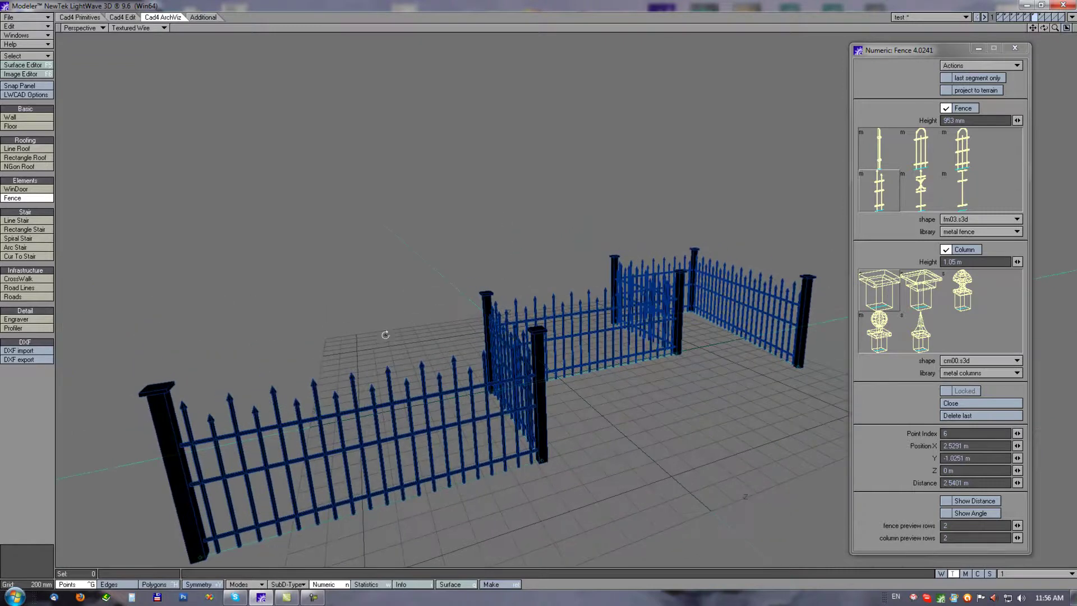
Step: Set the fence height to 903 mm and the column height to 1.02 m
alt+drag(385, 335, 396, 307)
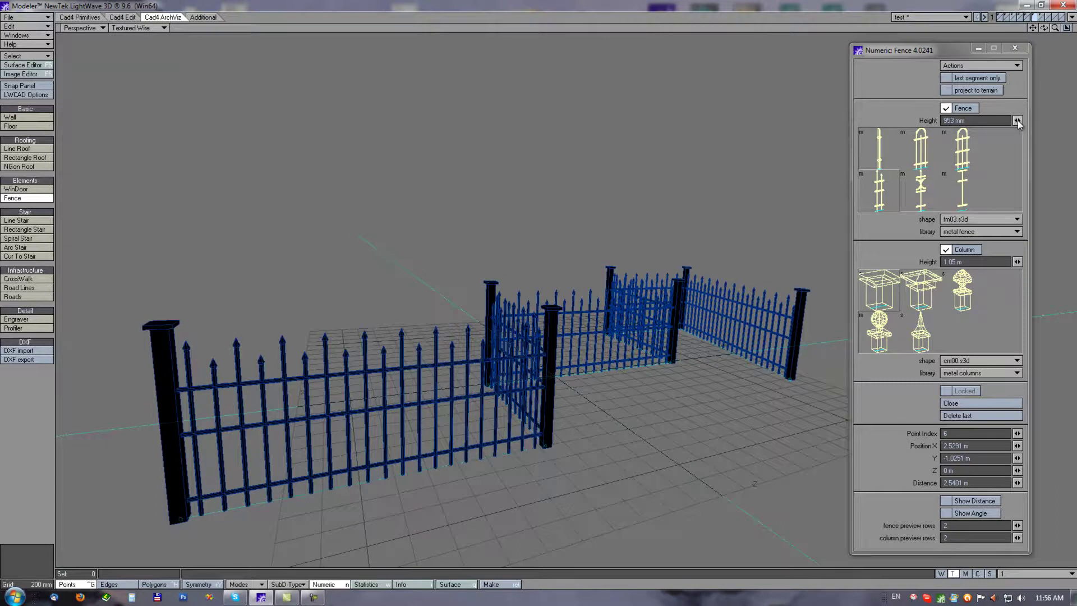
drag(1017, 120, 1050, 120)
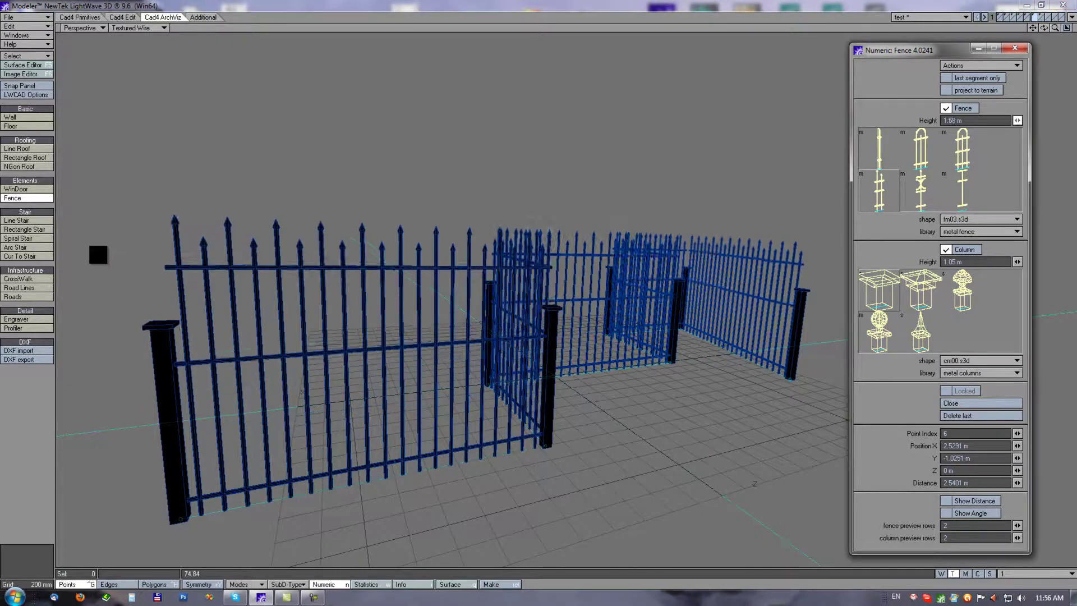
mouse_move(98, 254)
mouse_down()
mouse_move(79, 256)
mouse_move(92, 254)
mouse_up()
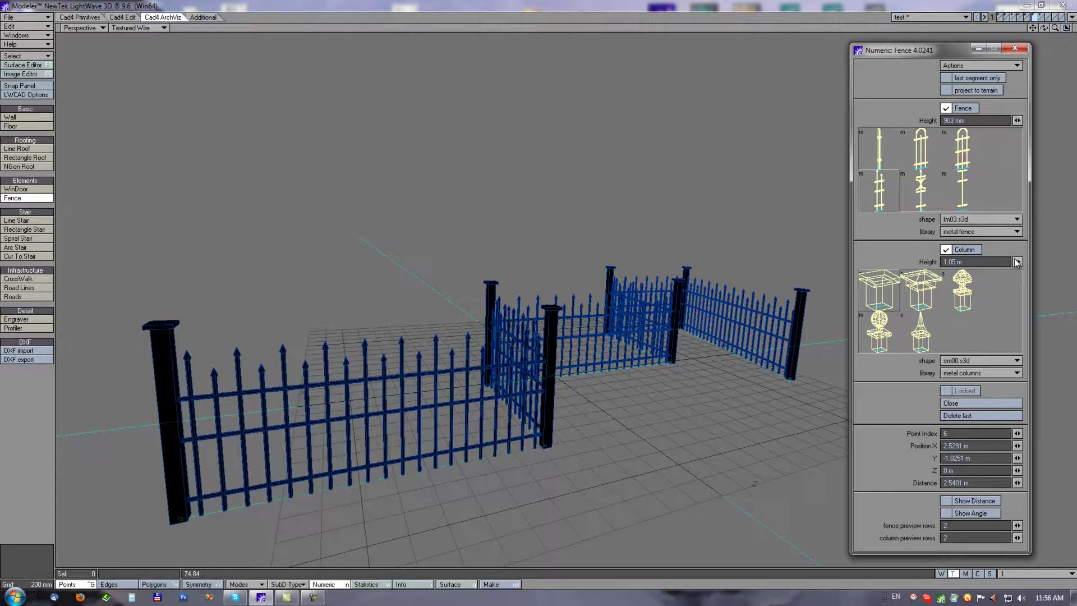
drag(1017, 263, 96, 254)
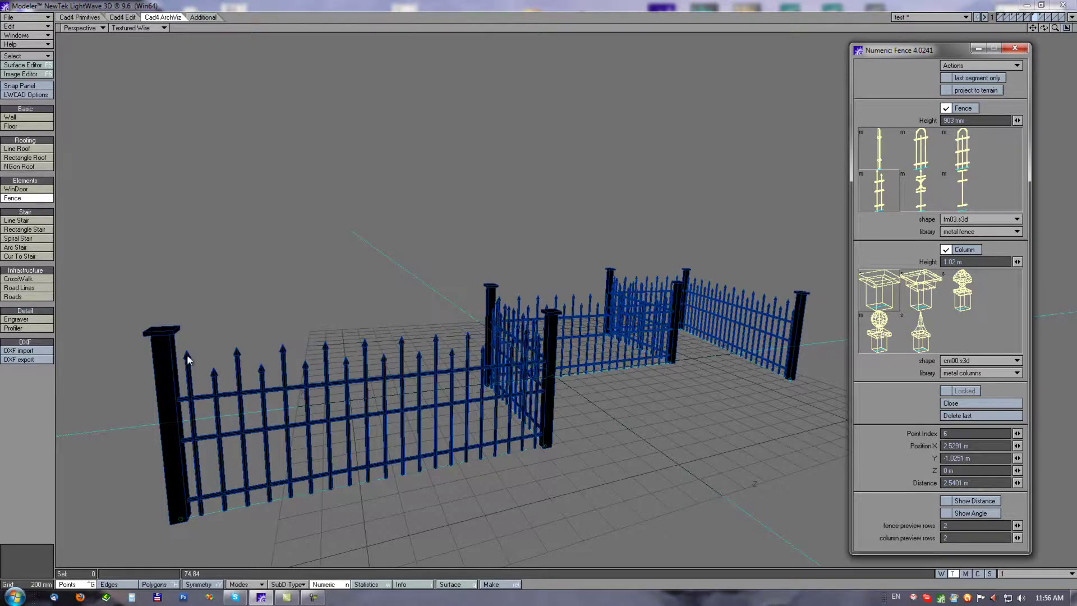
Step: Add one more fence segment about 1.6 m long, ending at about X 1.06 m, Y -1.68 m
alt+drag(334, 388, 420, 368)
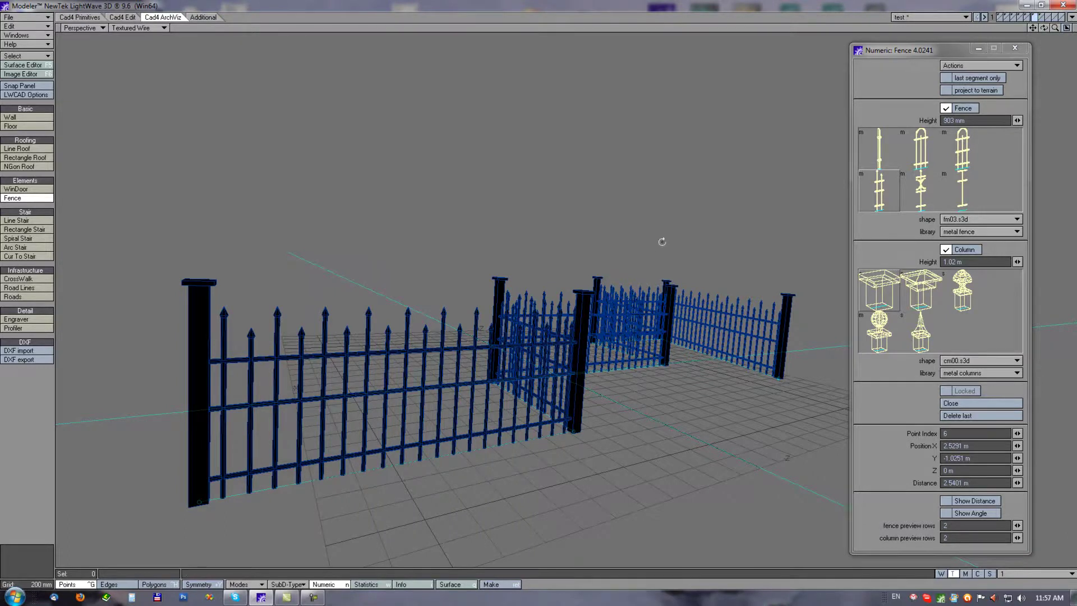
alt+drag(662, 242, 575, 300)
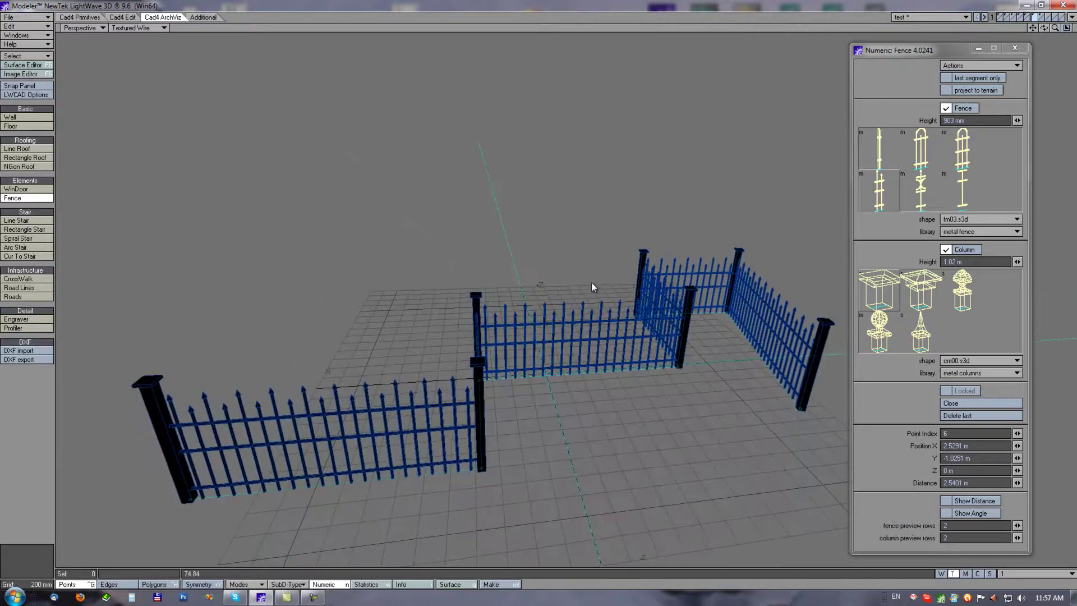
drag(696, 466, 701, 474)
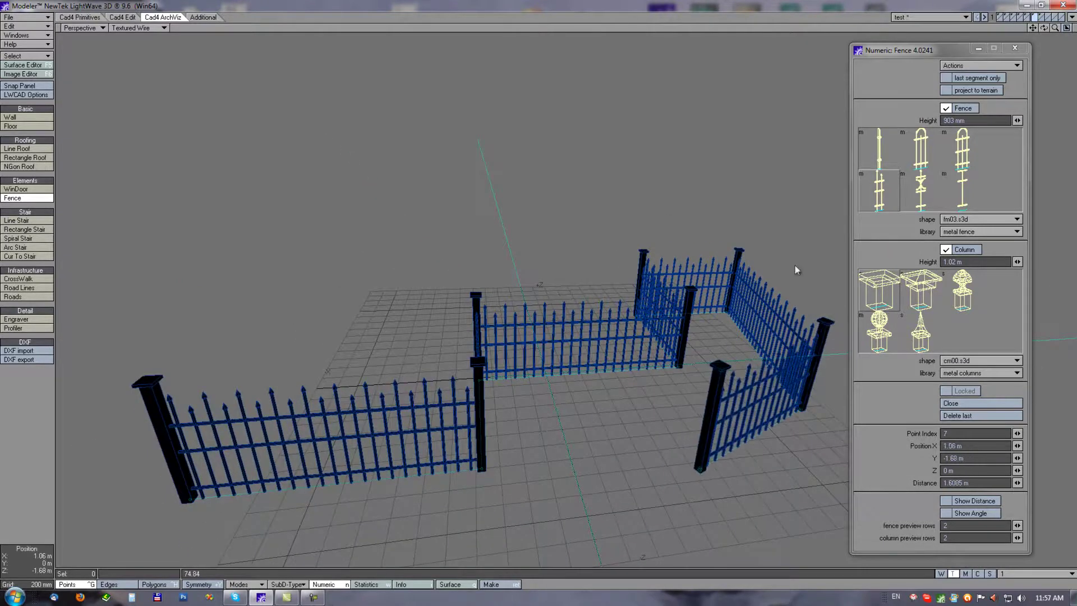
Step: Limit the fence preview to the last segment only and add two segments, ending at about X 160 mm, Y -2.49 m
alt+shift+drag(717, 375, 616, 361)
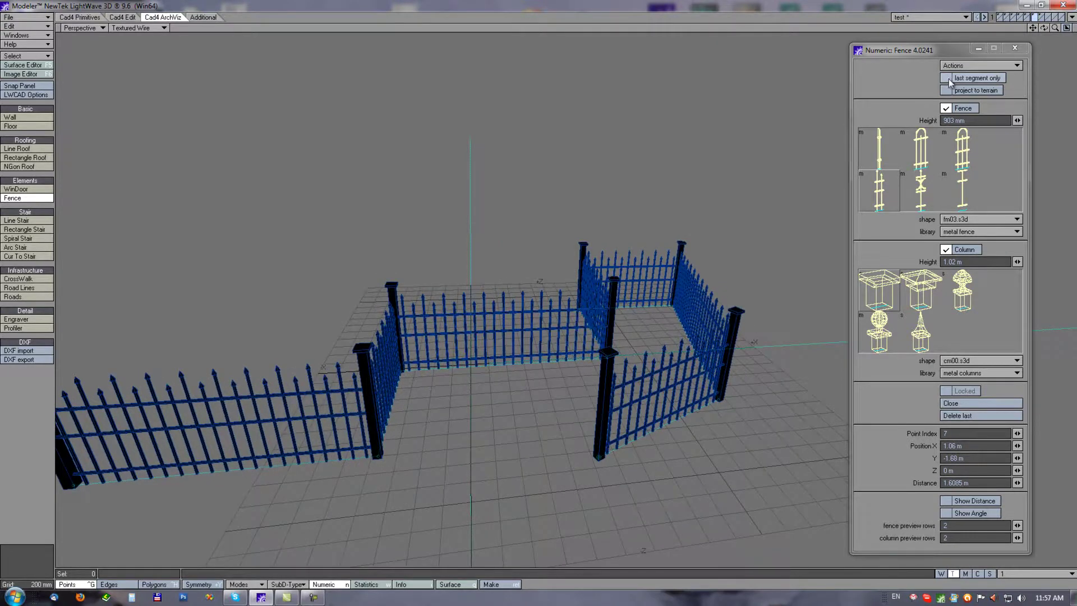
click(947, 77)
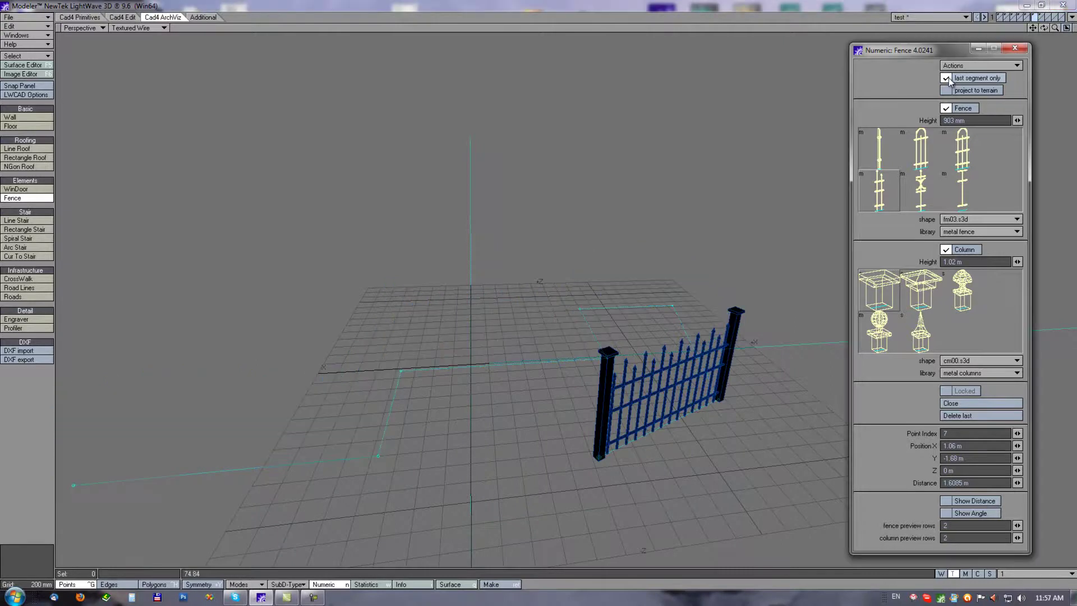
mouse_move(643, 438)
alt+mouse_down()
mouse_move(712, 390)
mouse_move(700, 351)
alt+mouse_up()
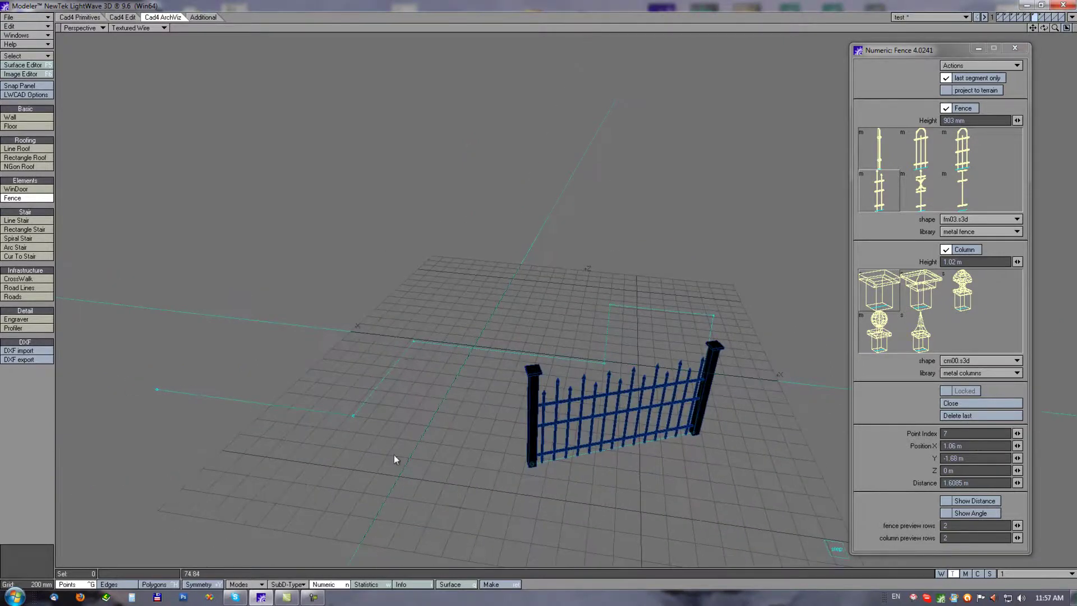
drag(416, 497, 435, 455)
drag(413, 506, 642, 344)
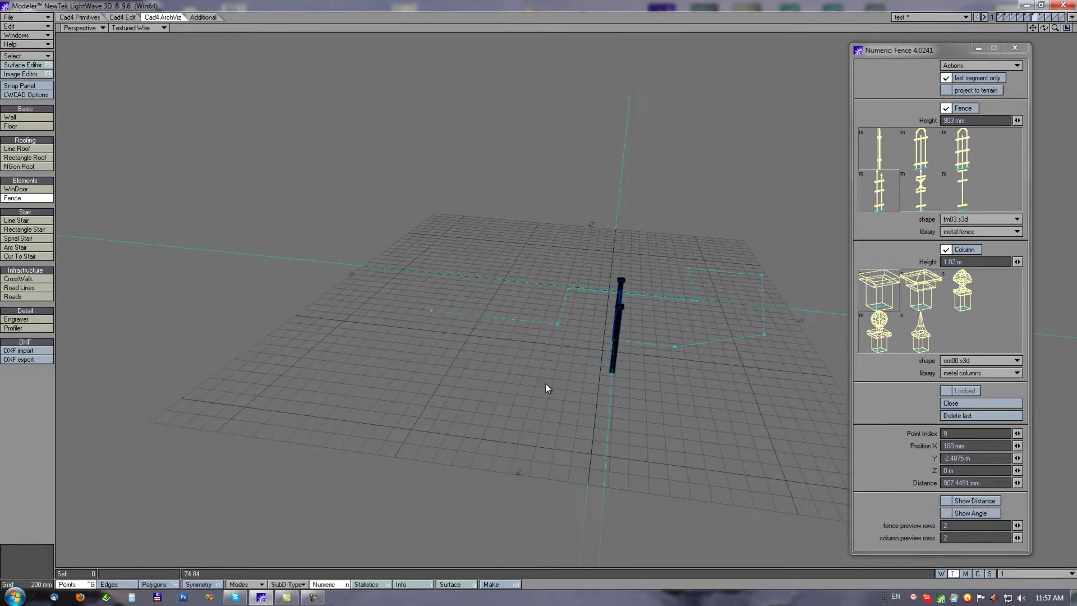
Step: Add three more fence segments, the last two about 1.69 m and 1.51 m long, ending at about X -2.31 m, Y -4.18 m
click(543, 362)
drag(514, 440, 520, 458)
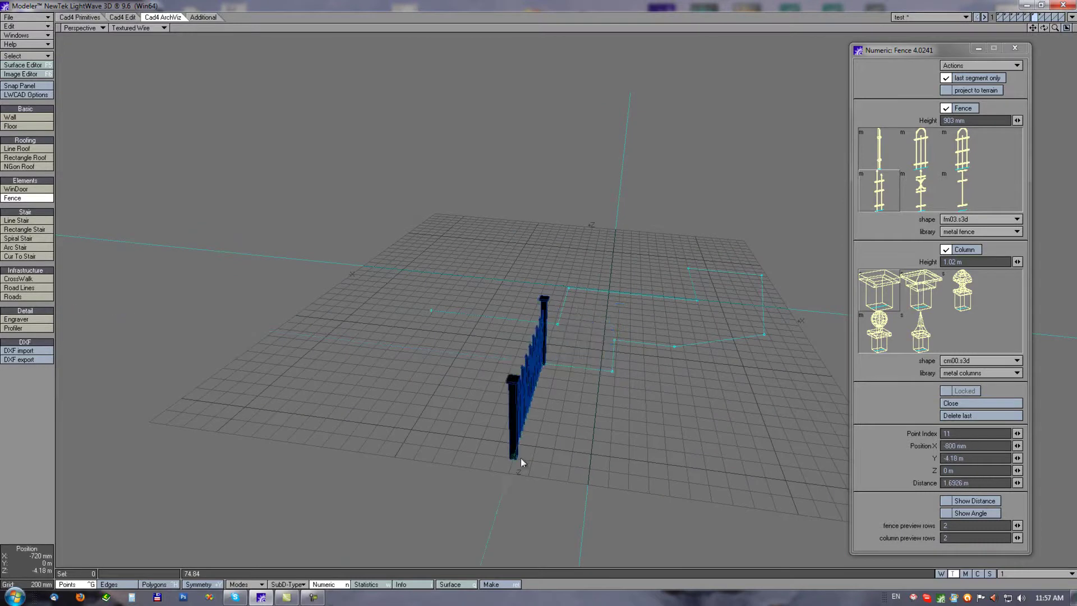
click(395, 419)
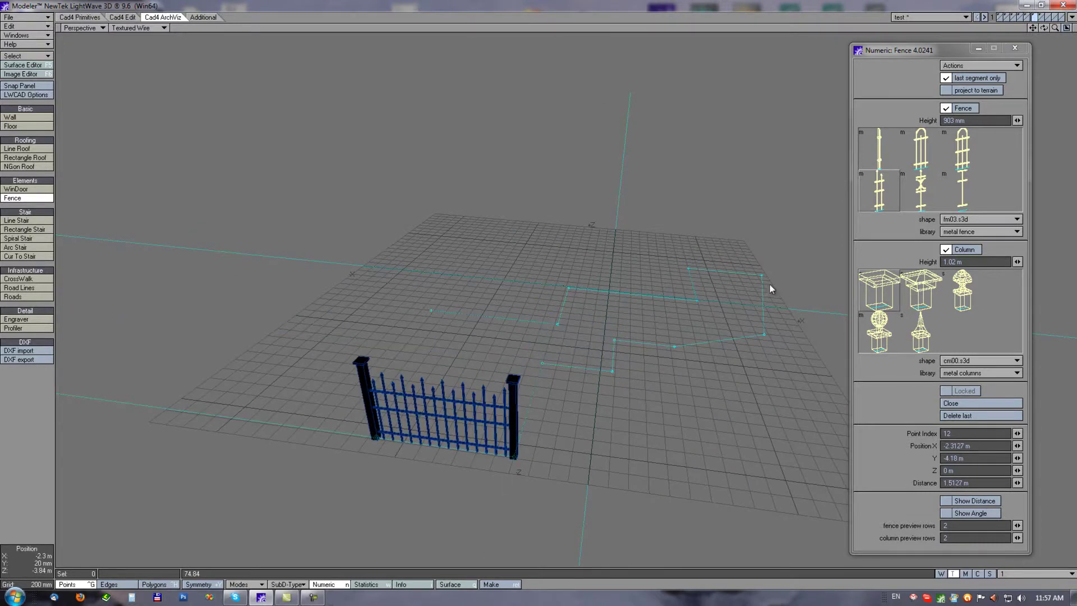
Step: Turn off the last-segment-only preview and complete the fence with all its segments and columns
alt+drag(769, 284, 547, 317)
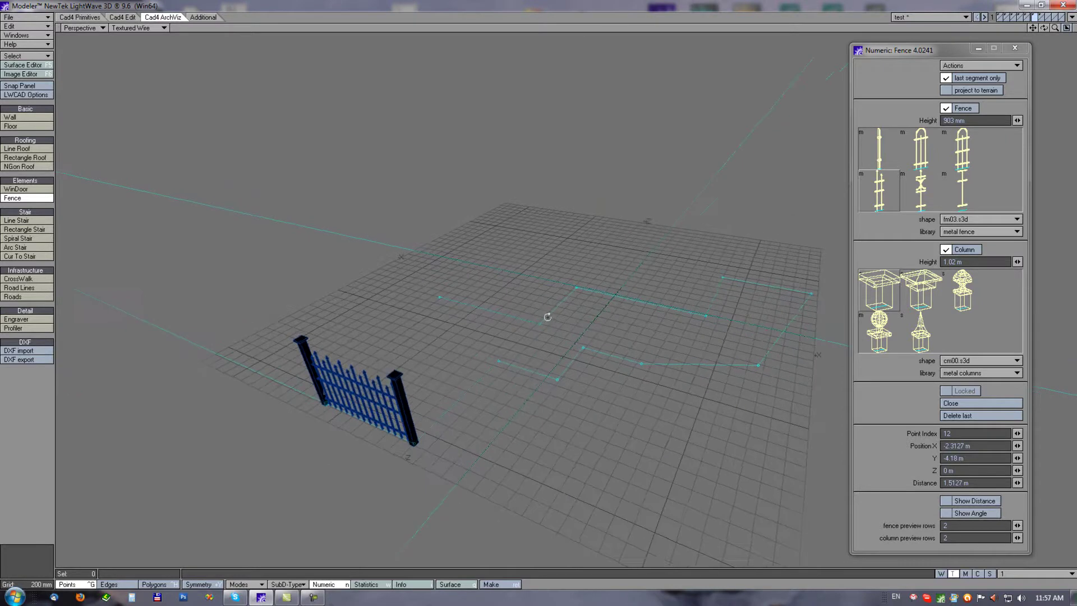
click(946, 79)
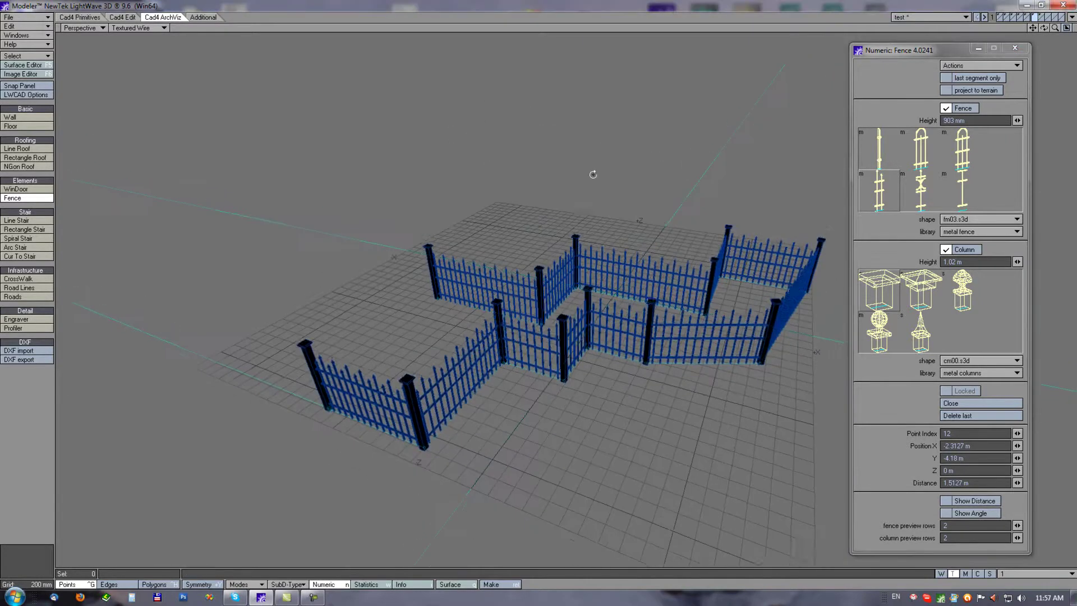
key(space)
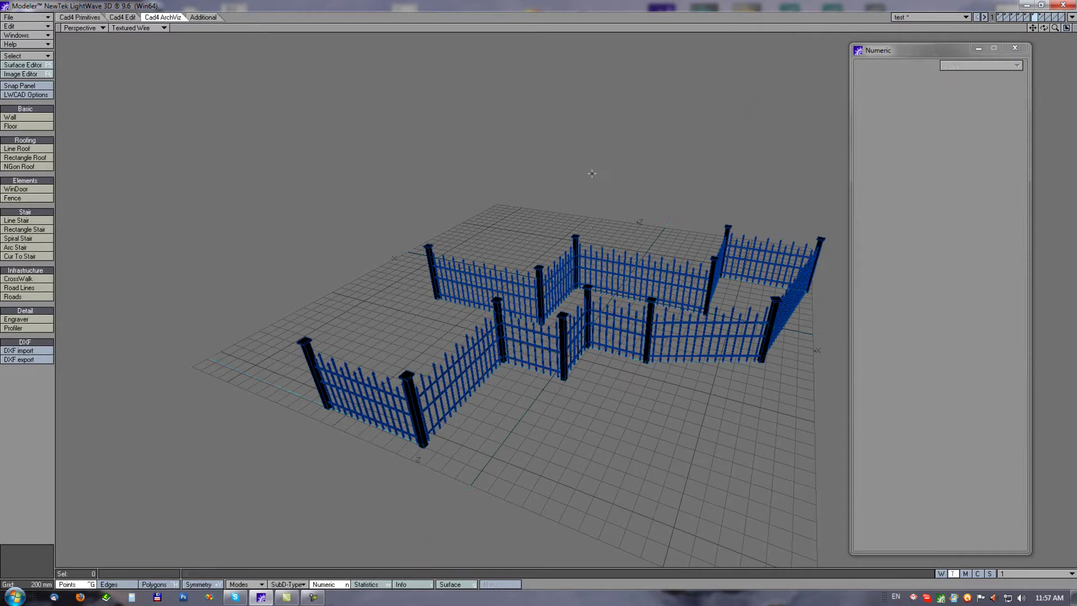